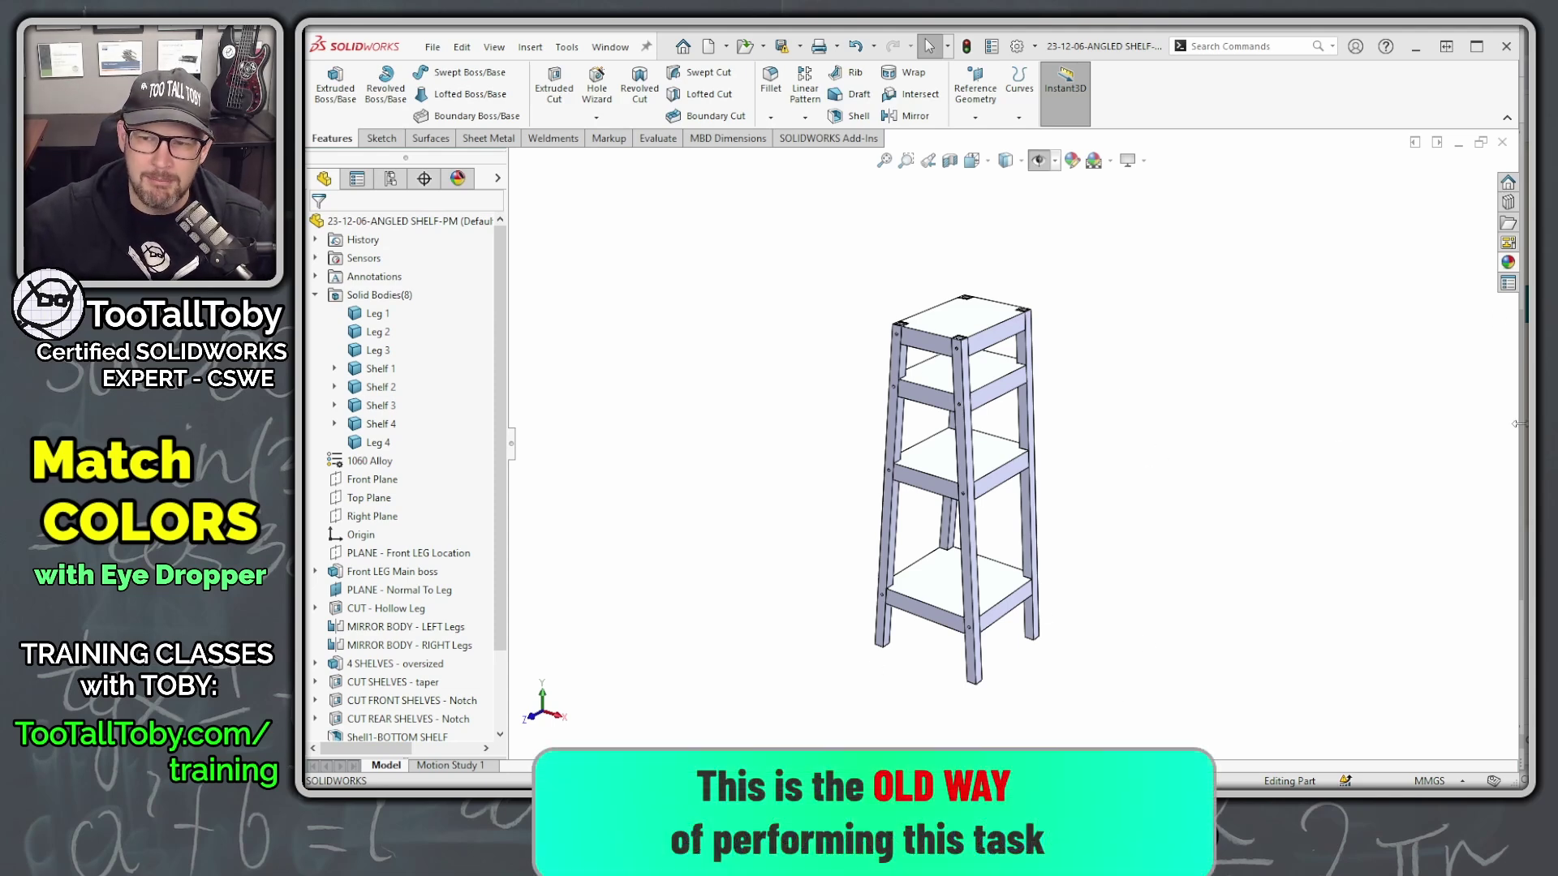
Shrink the SOLIDWORKS window so the Furniture Store logo in Paint.NET shows beside the shelf.
drag(1517, 428, 973, 445)
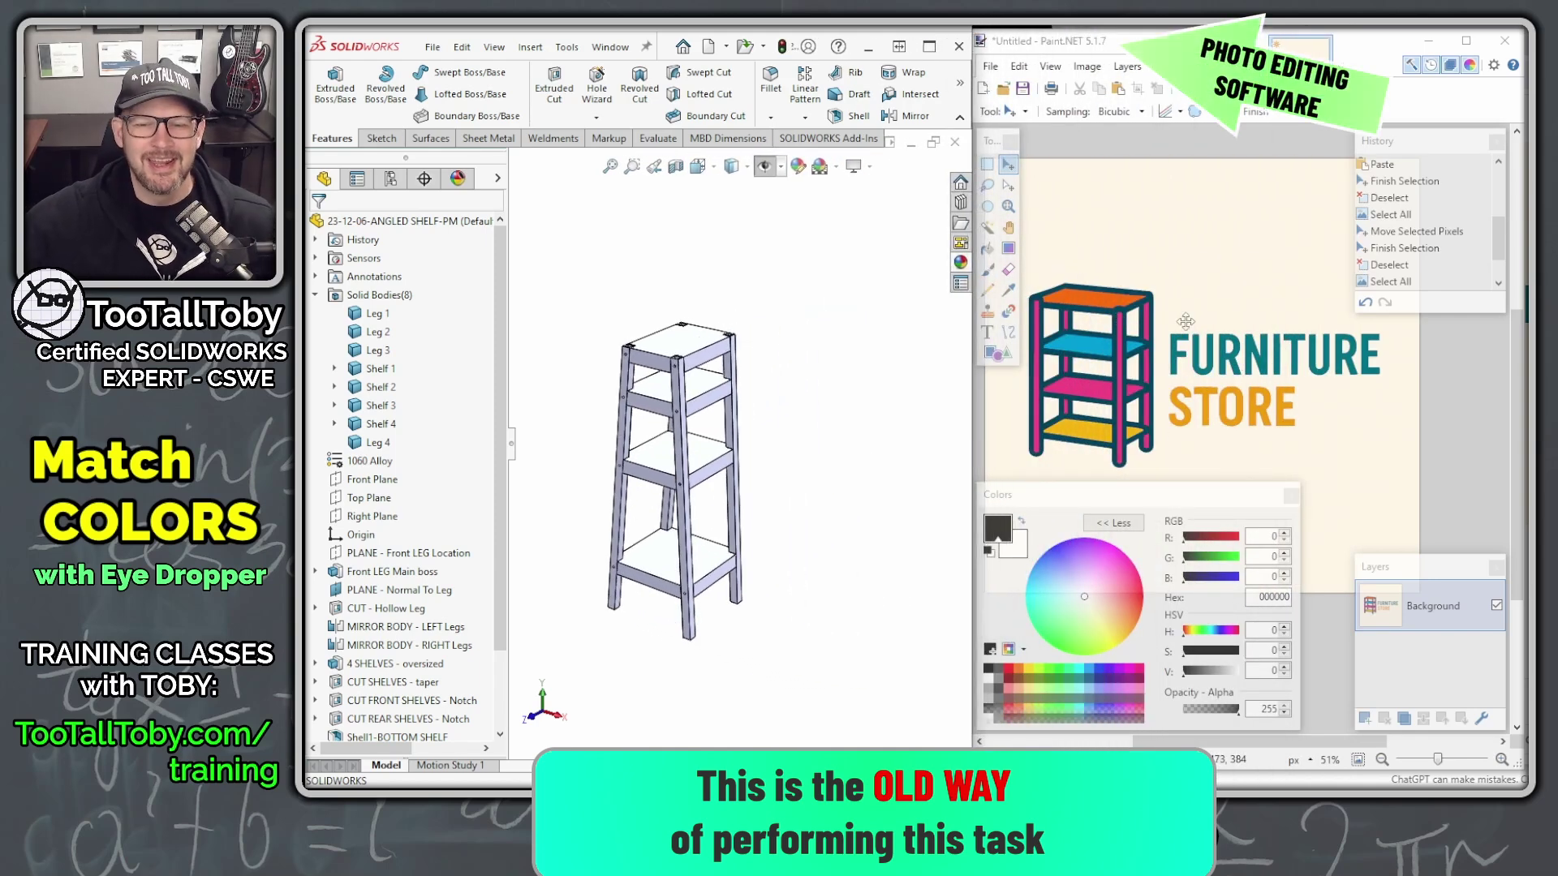
Sample the teal FURNITURE lettering (hex 007383) as the primary colour with the Color Picker.
click(707, 461)
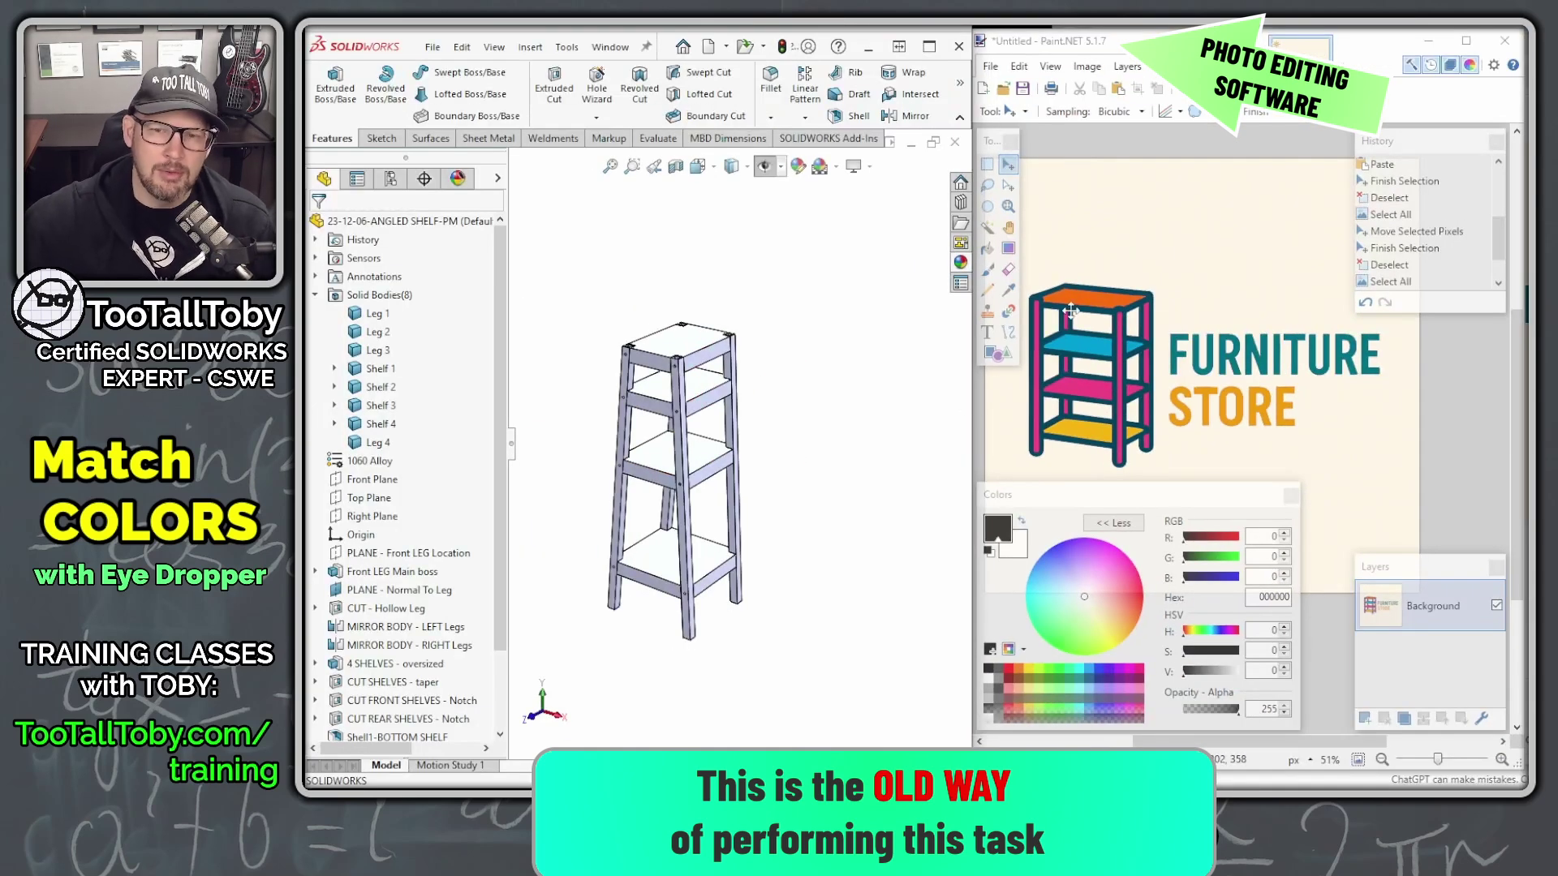
click(1010, 292)
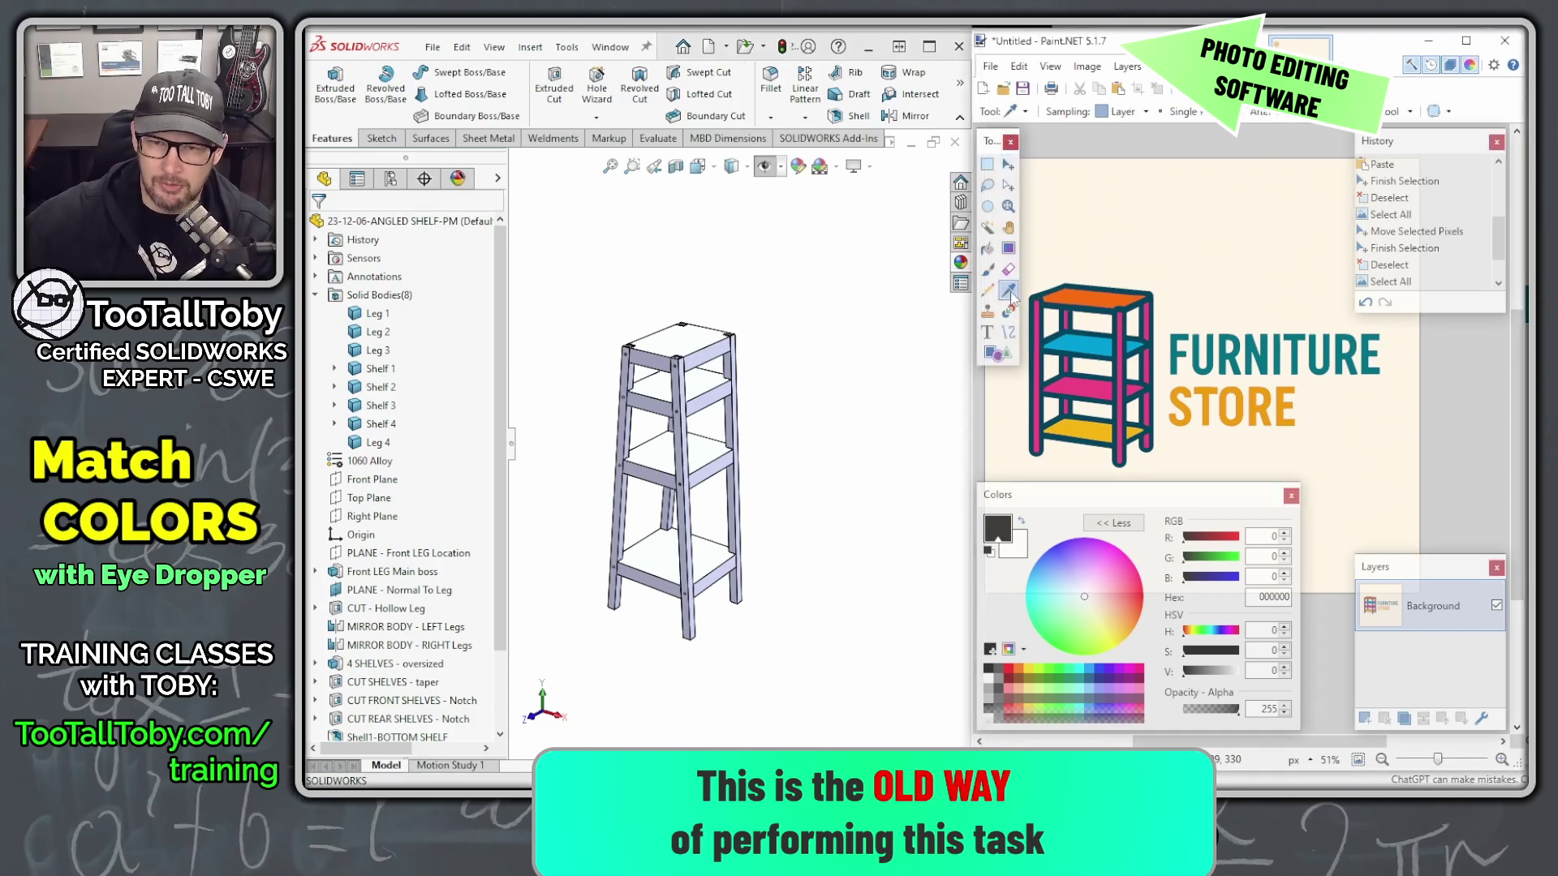
click(1176, 352)
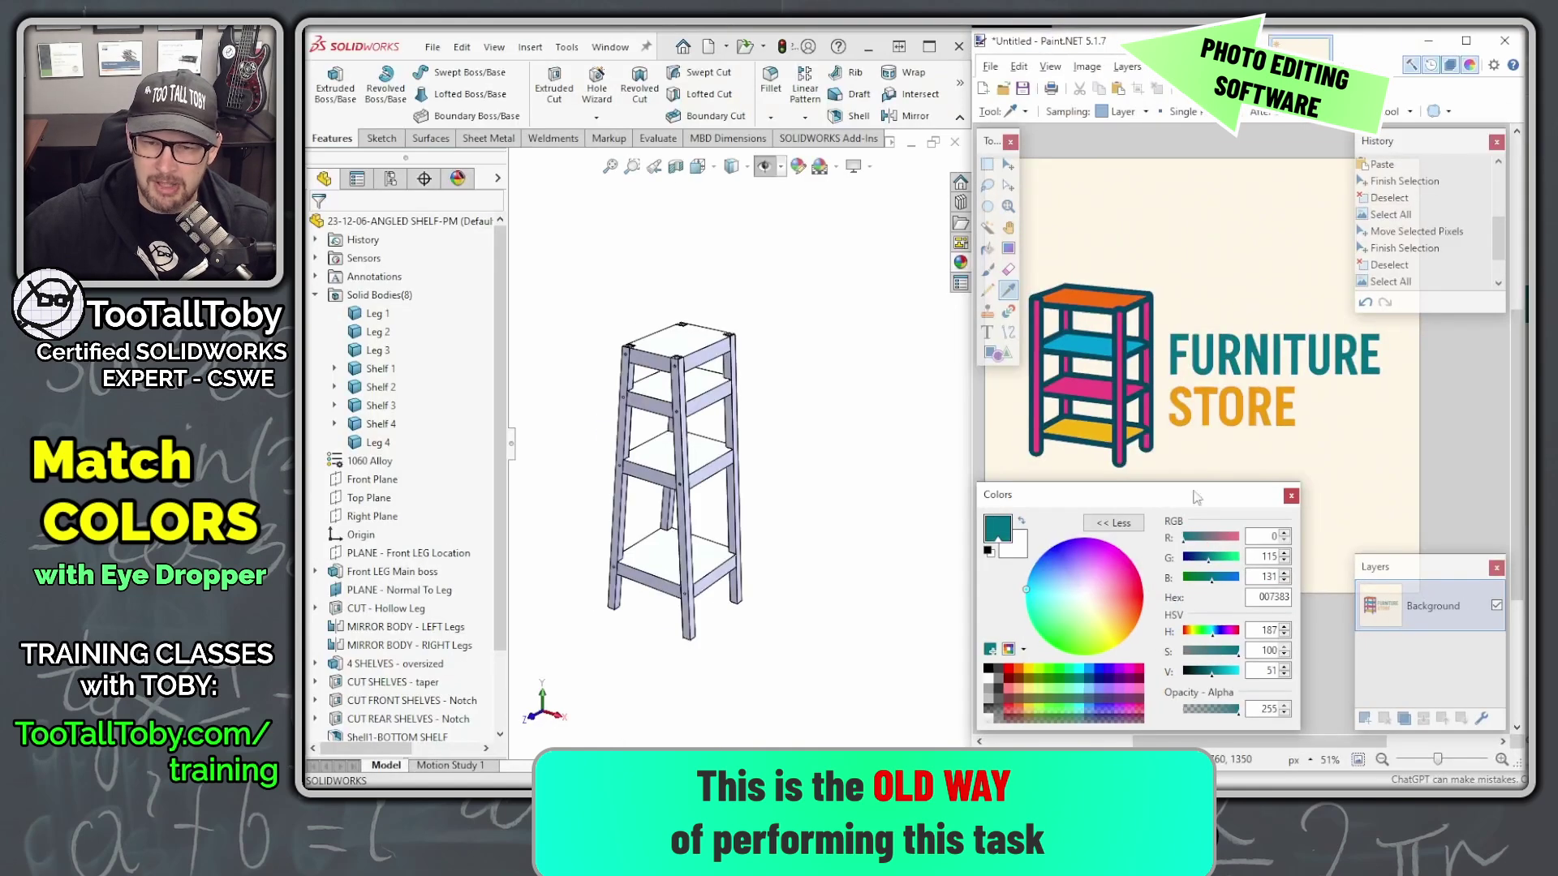
Give the bodies of Legs 1–4 the appearance colour RGB 0, 115, 131.
right_click(378, 314)
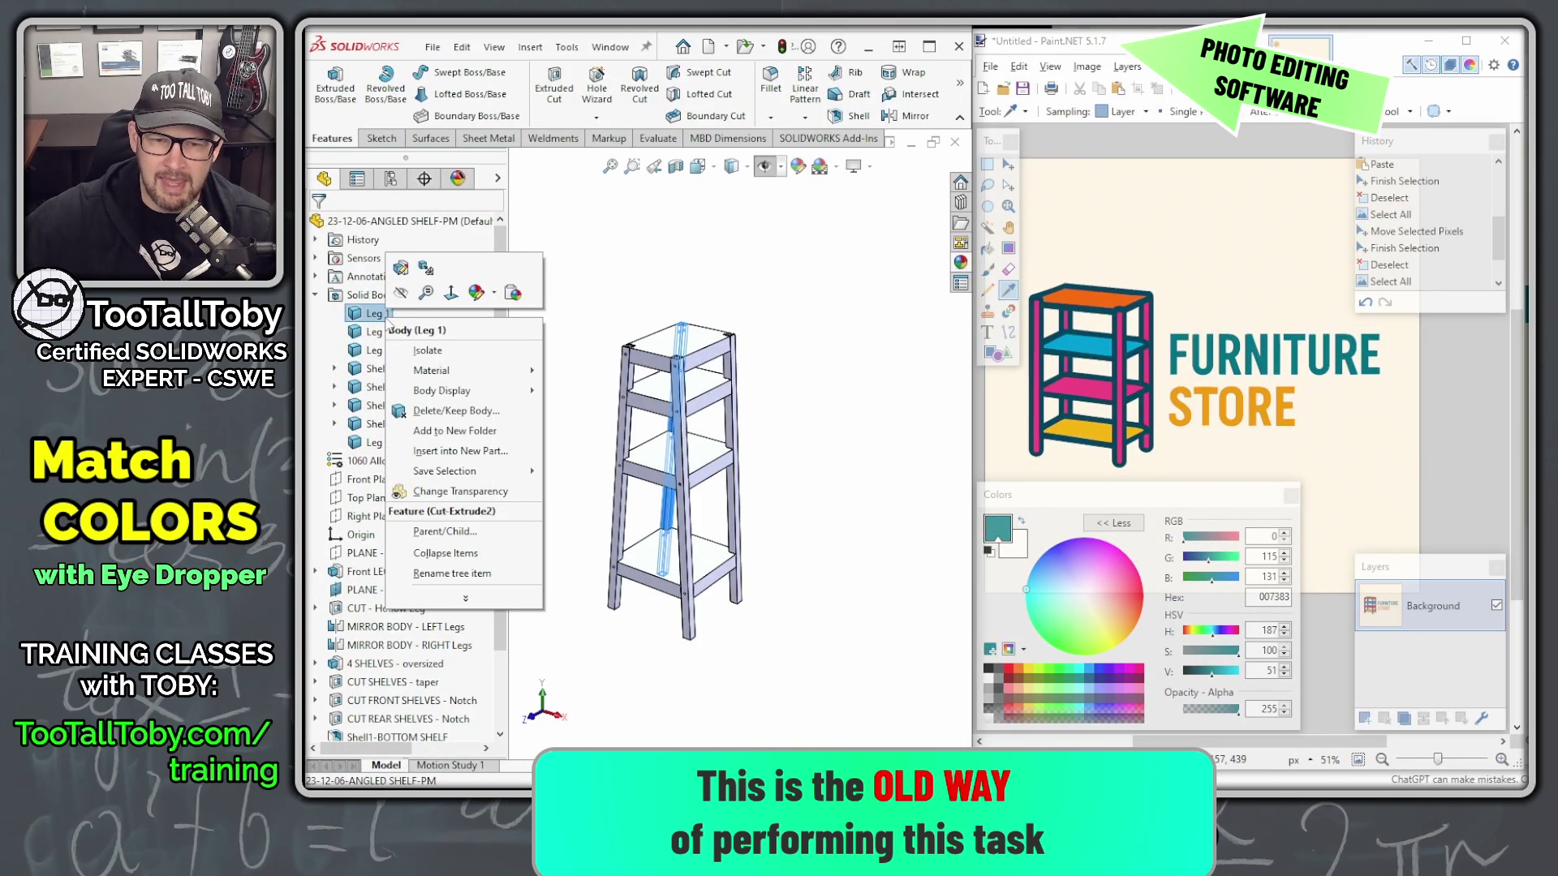
ctrl+click(374, 331)
ctrl+click(375, 349)
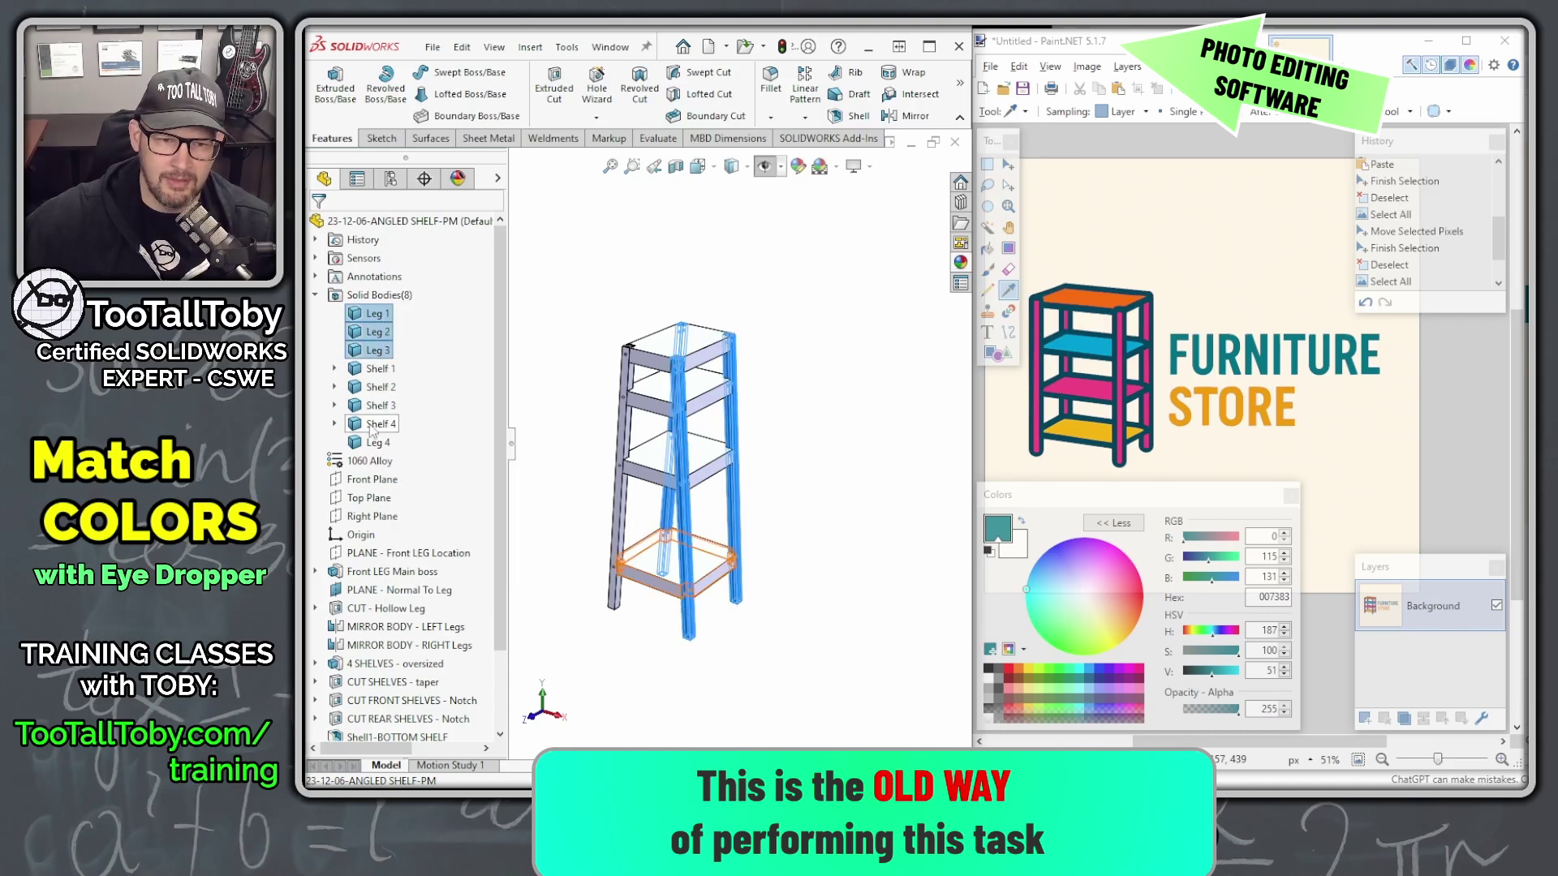
ctrl+click(375, 442)
right_click(369, 445)
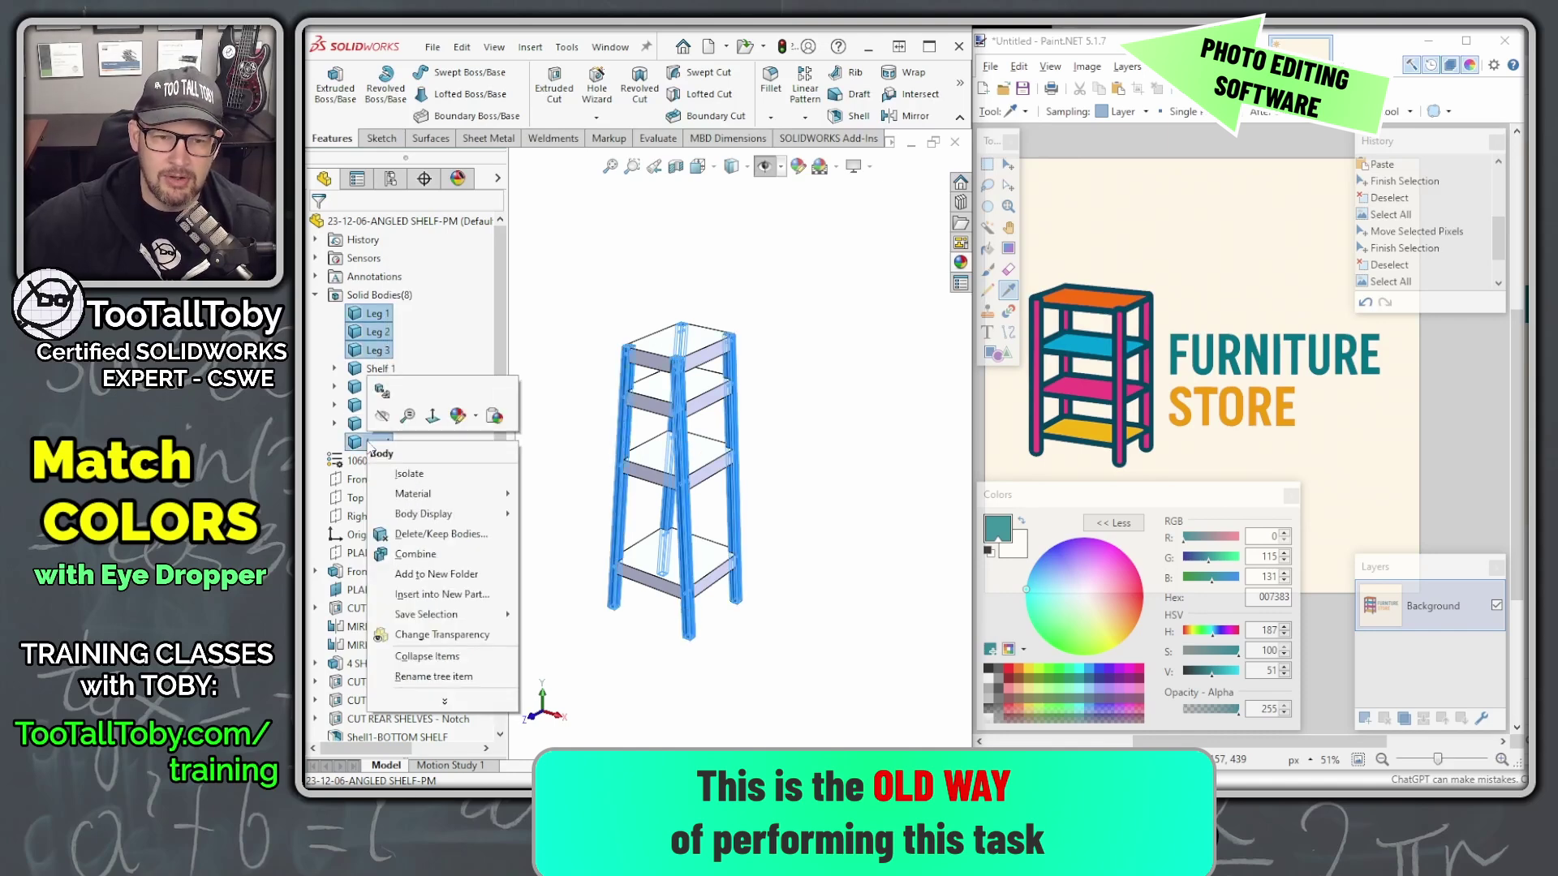
click(476, 417)
click(487, 459)
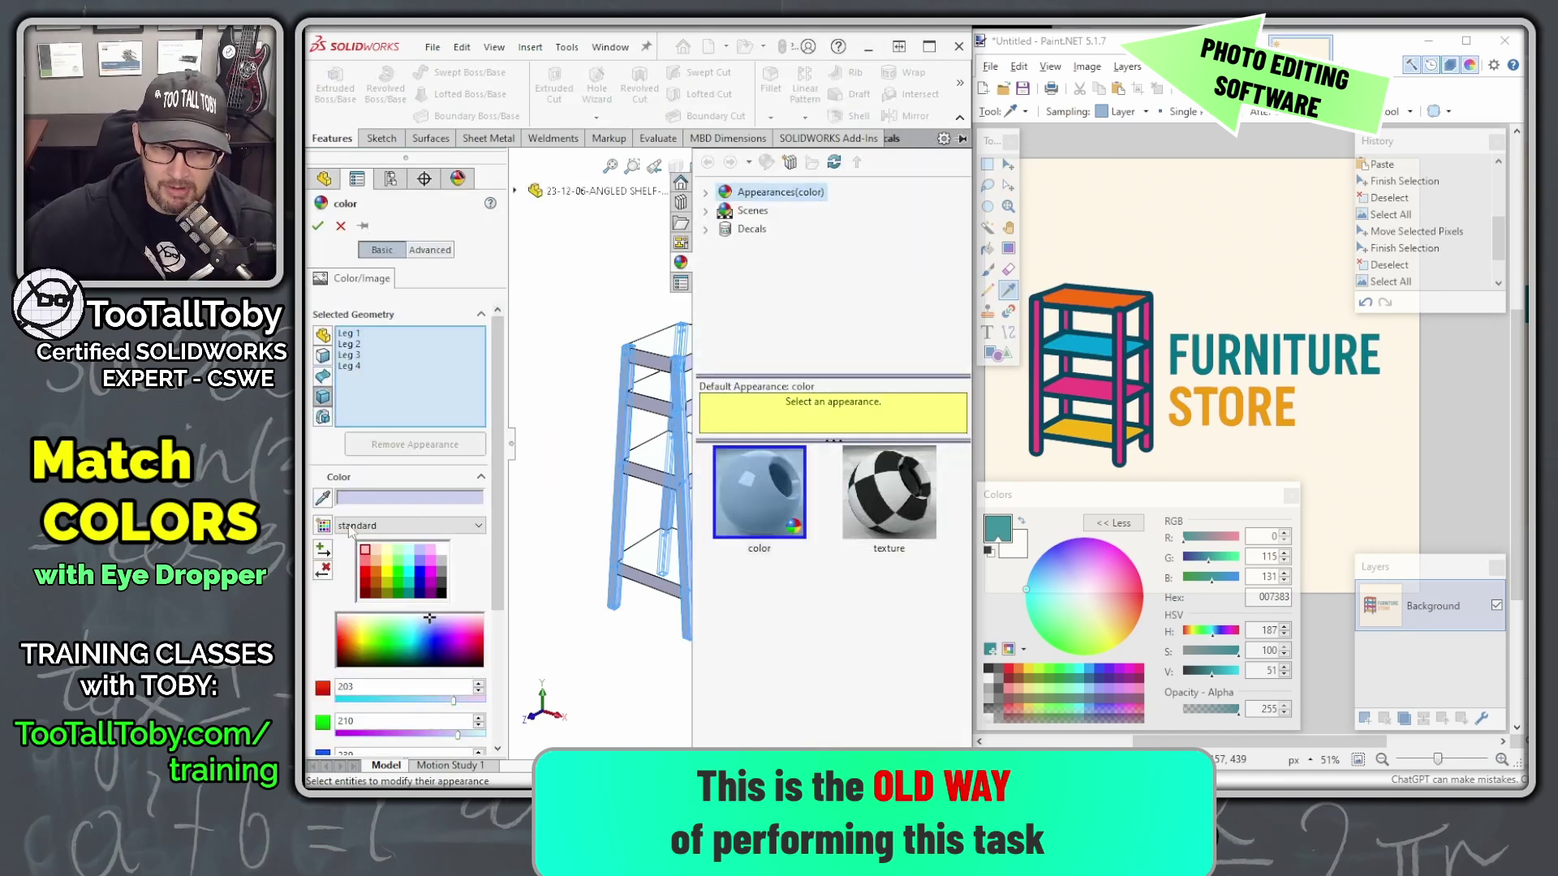
scroll(357, 535, down, 3)
double_click(346, 541)
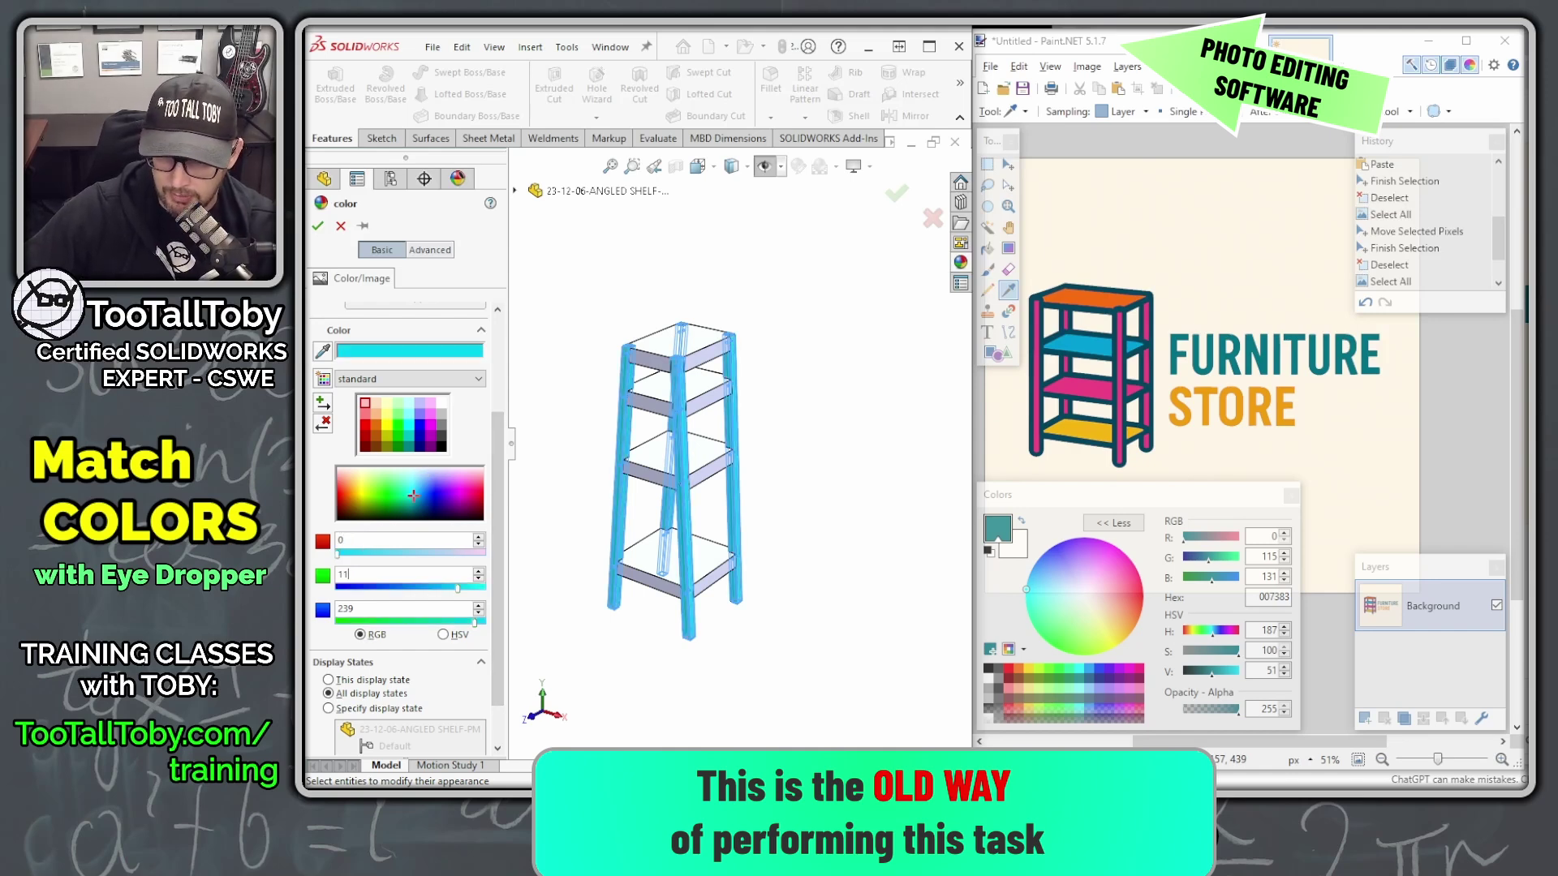
key(Tab)
text(131)
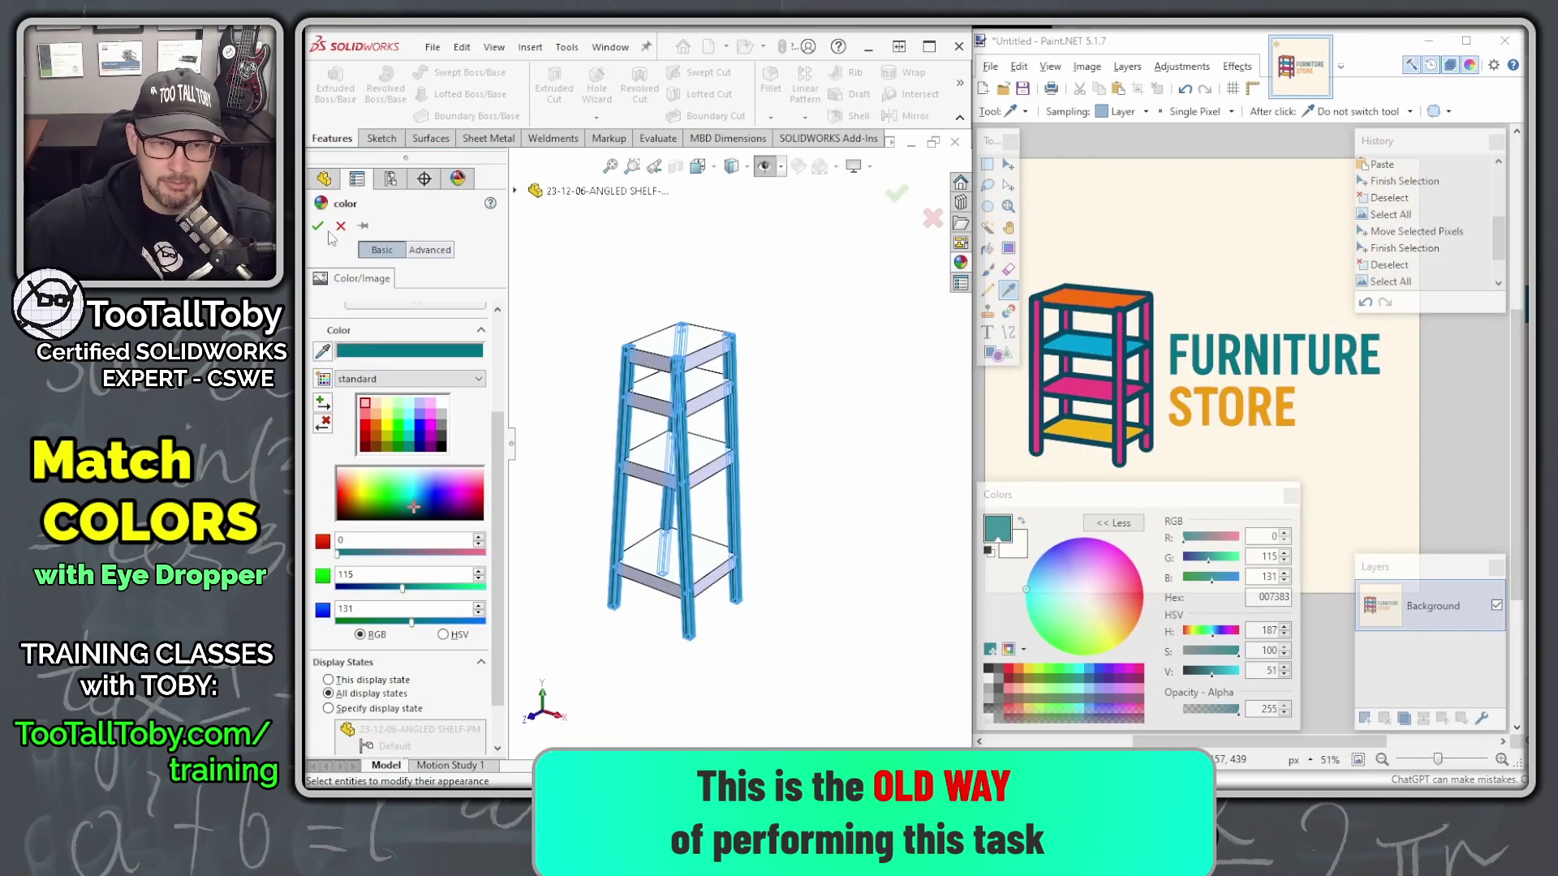
click(333, 116)
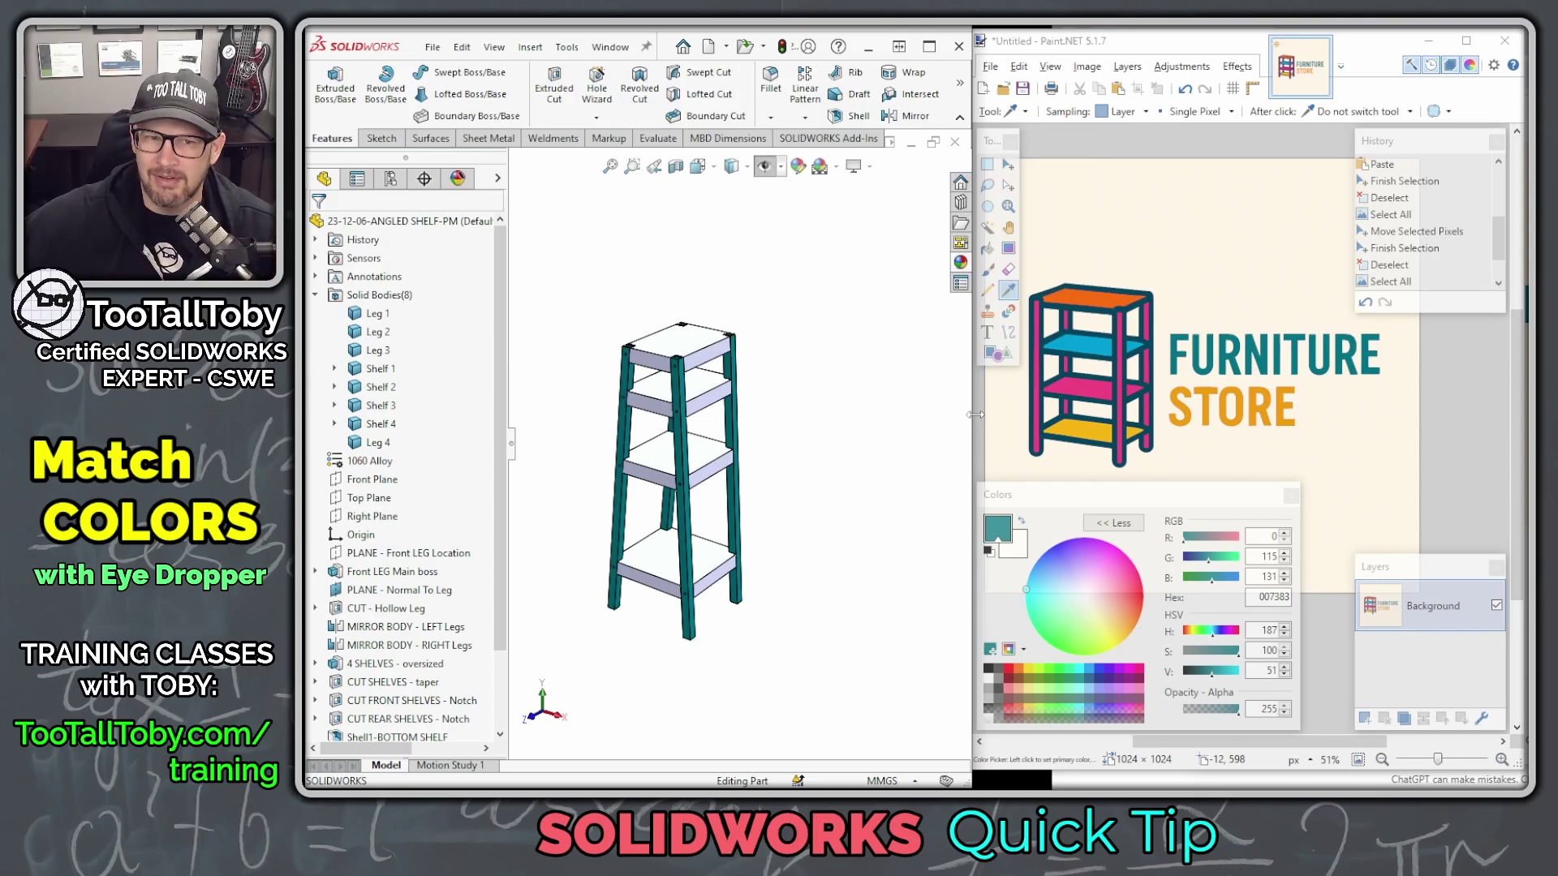
Colour the Shelf 1 body with the orange eyedroppered from the logo's STORE lettering.
click(377, 369)
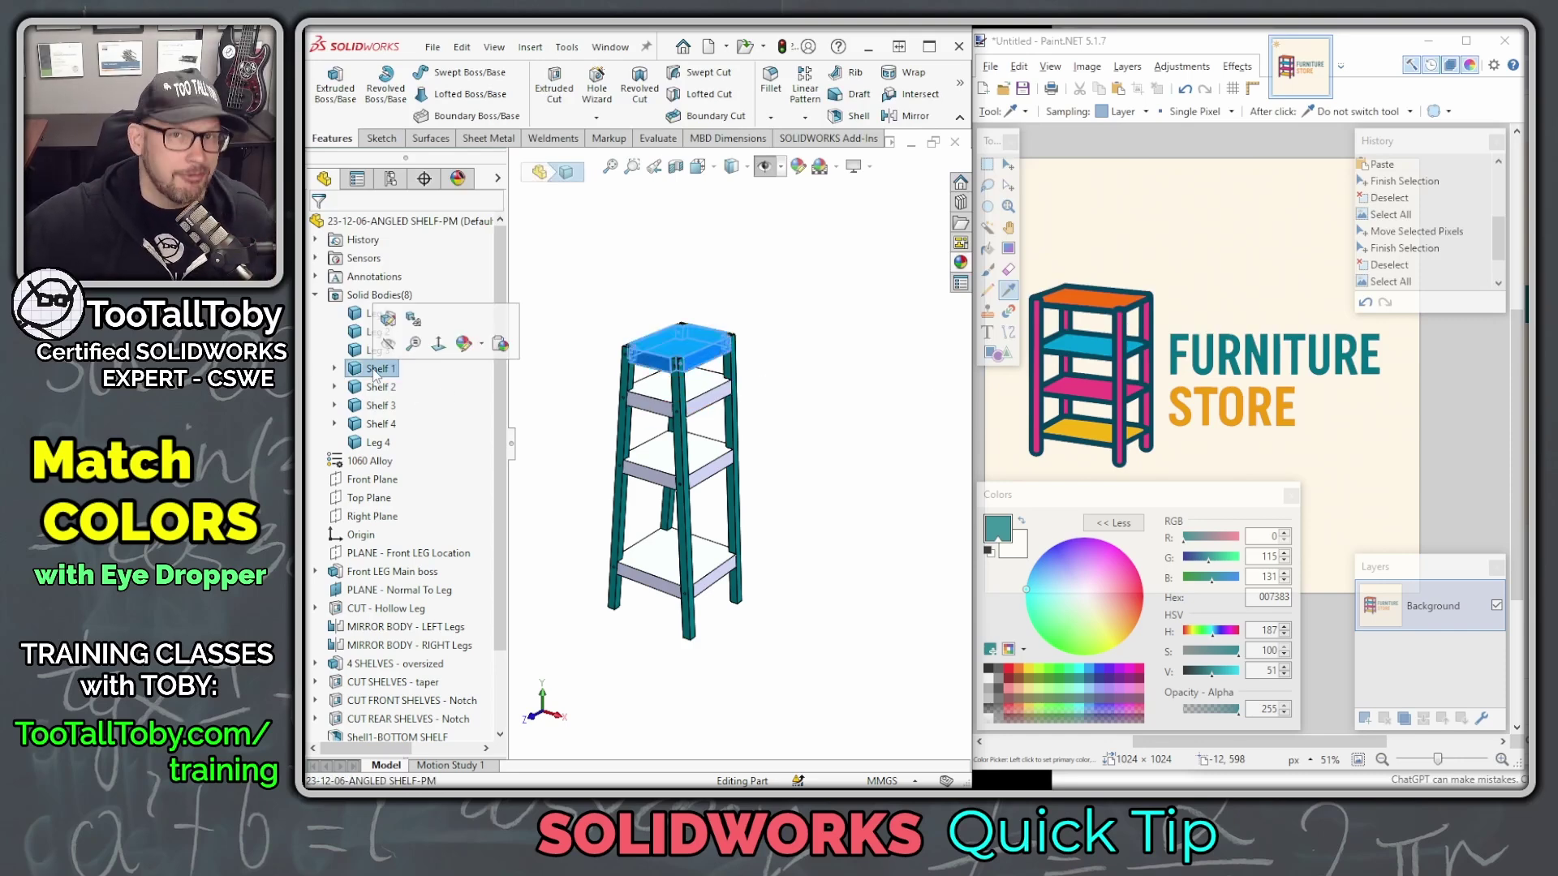
click(482, 345)
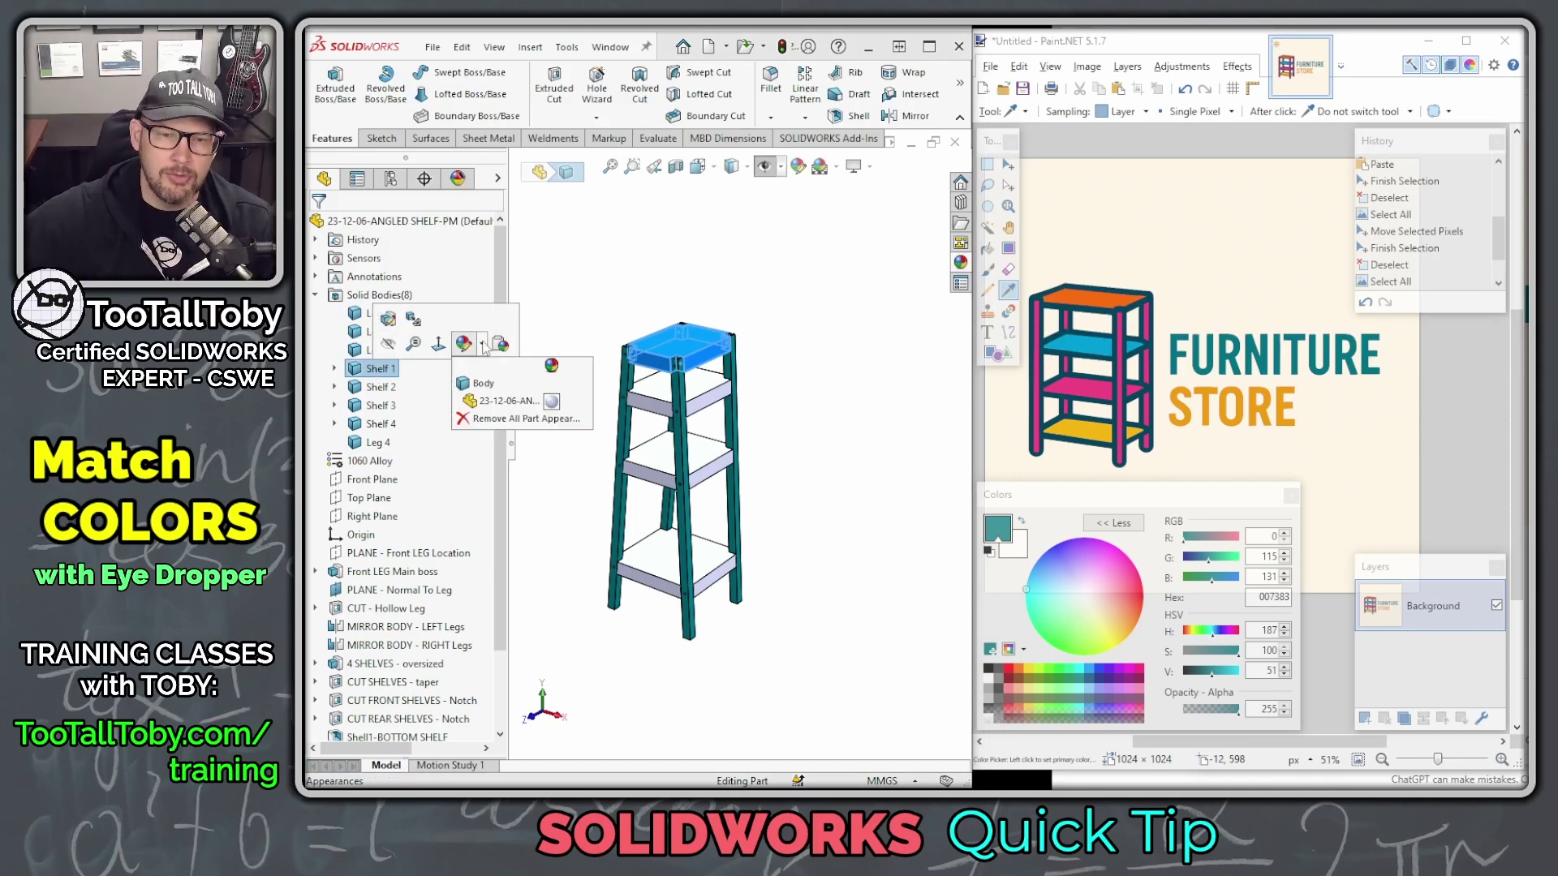
click(483, 385)
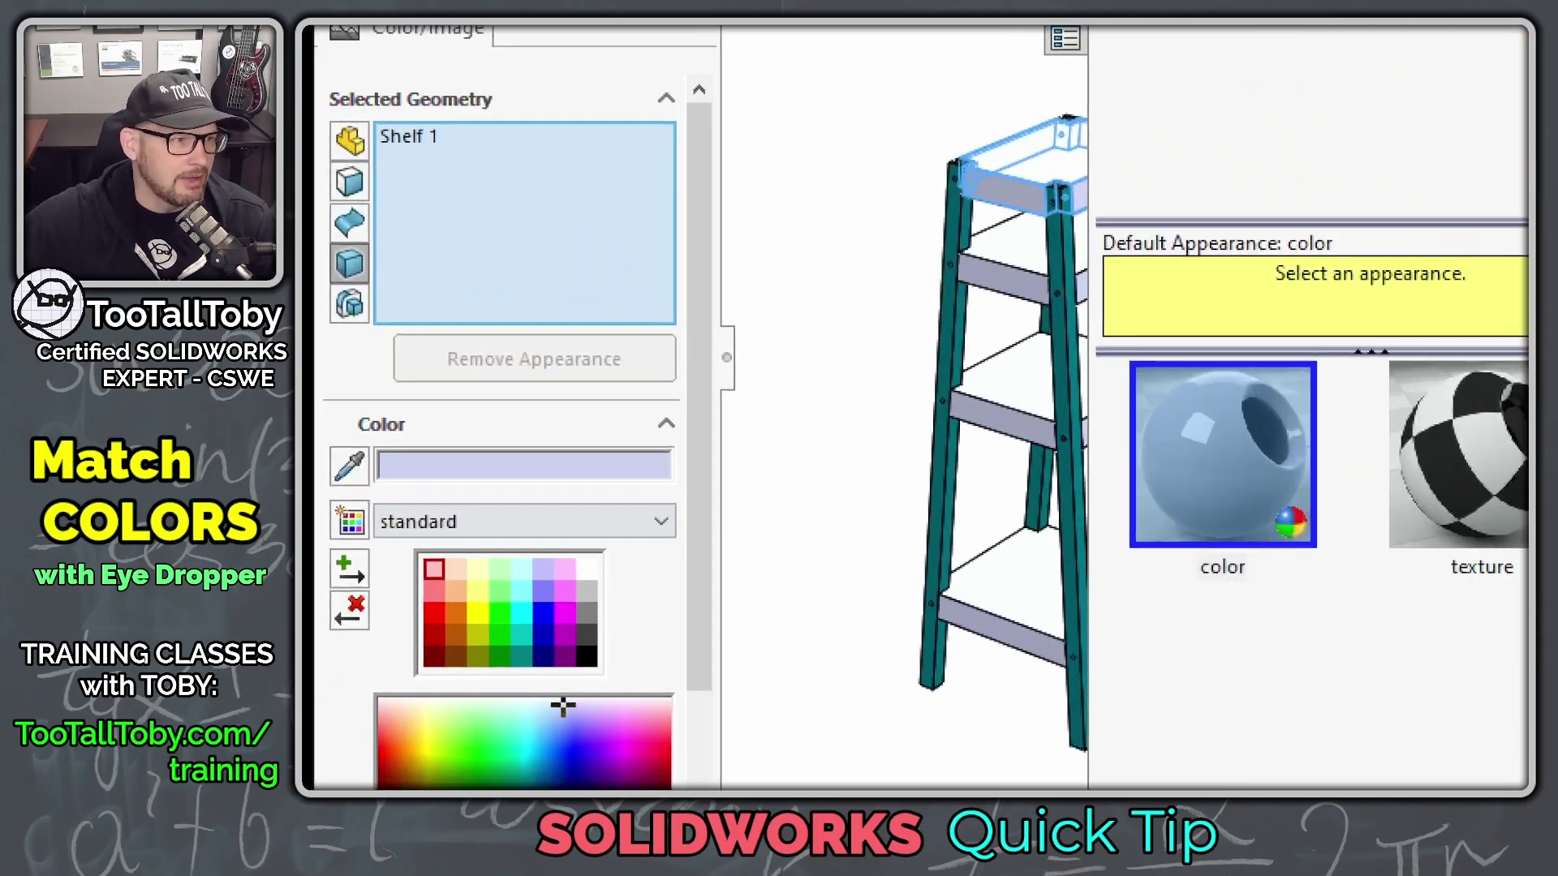
click(322, 497)
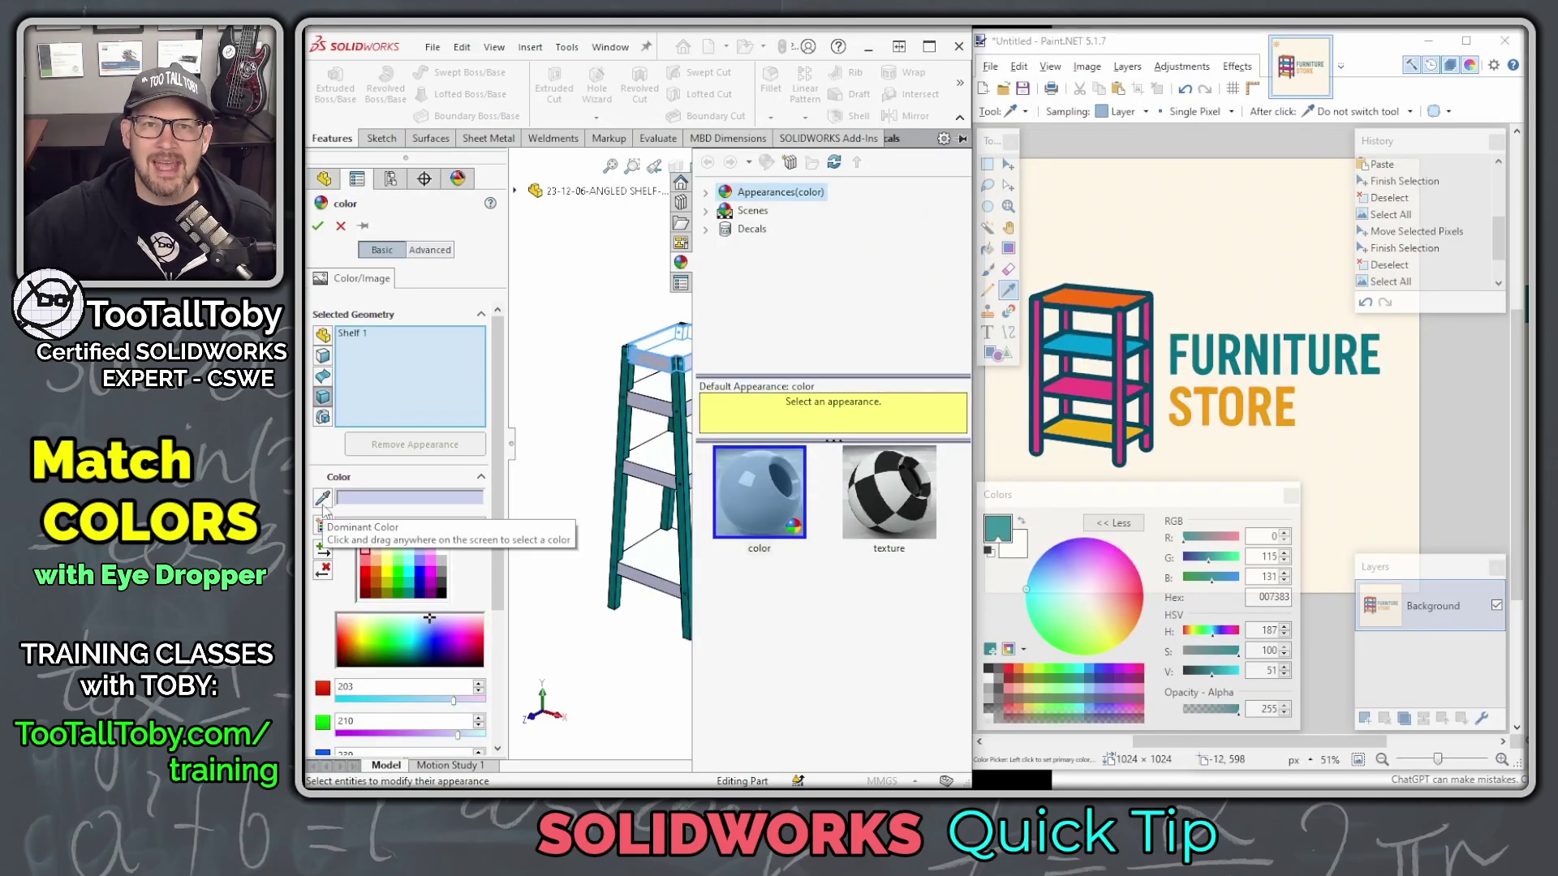
key(f)
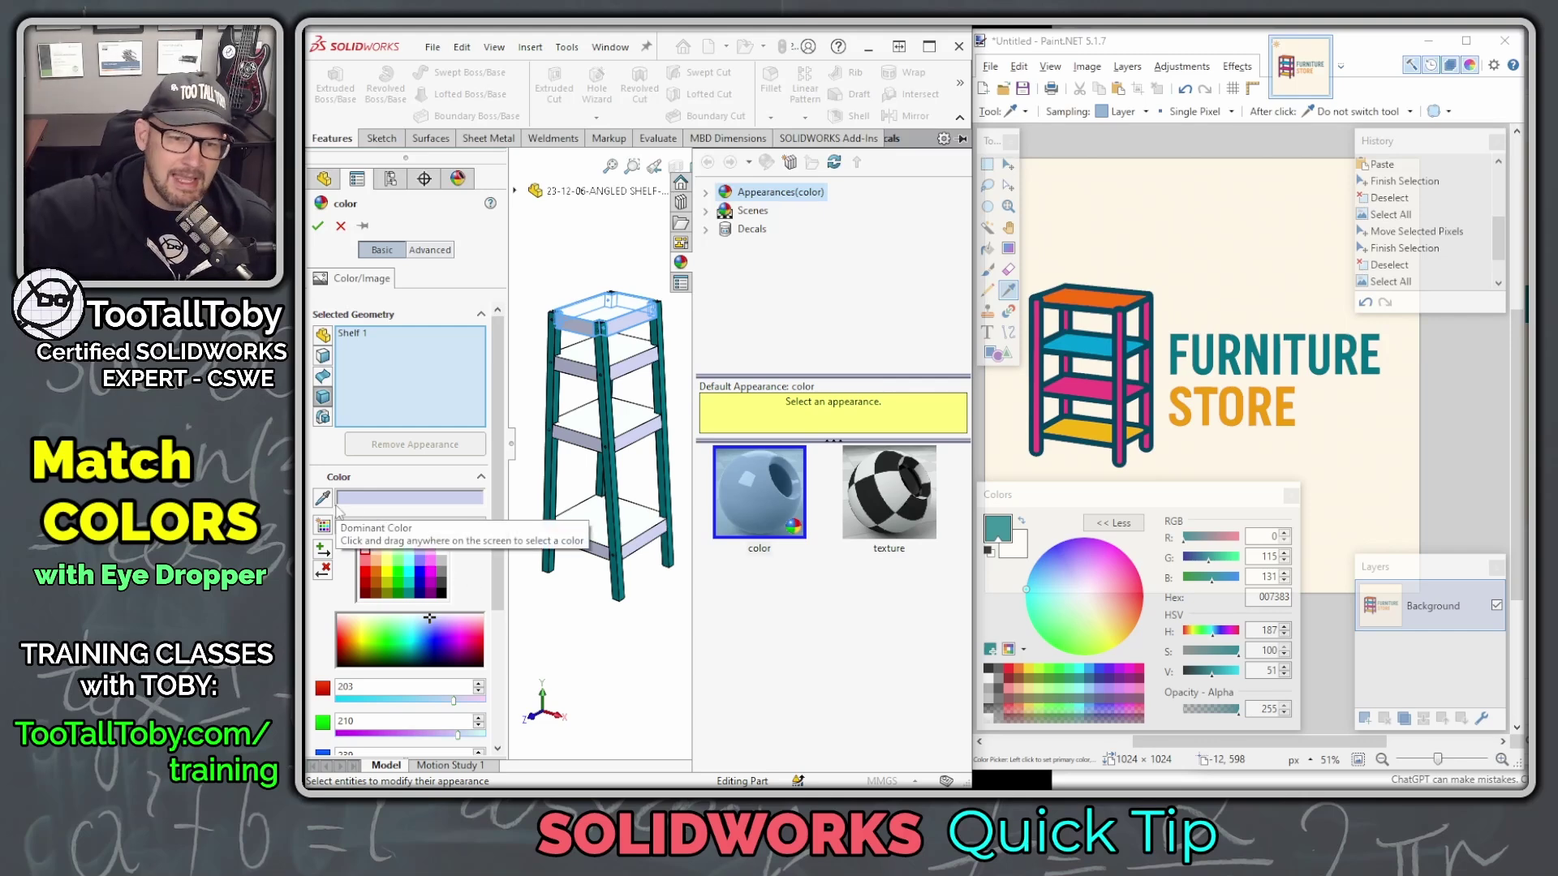
click(323, 499)
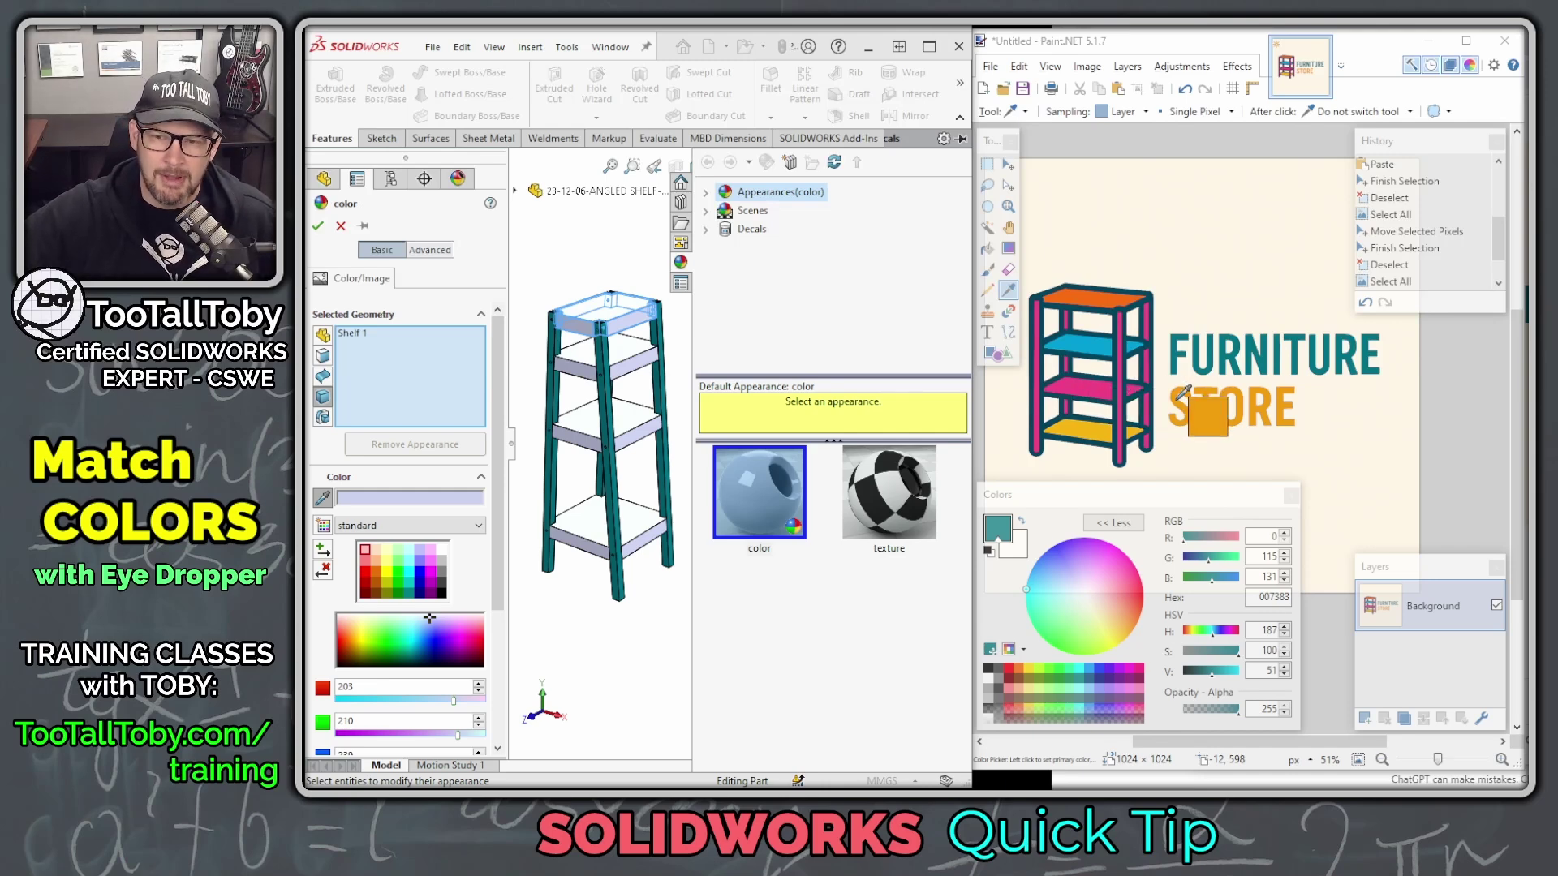
click(1183, 393)
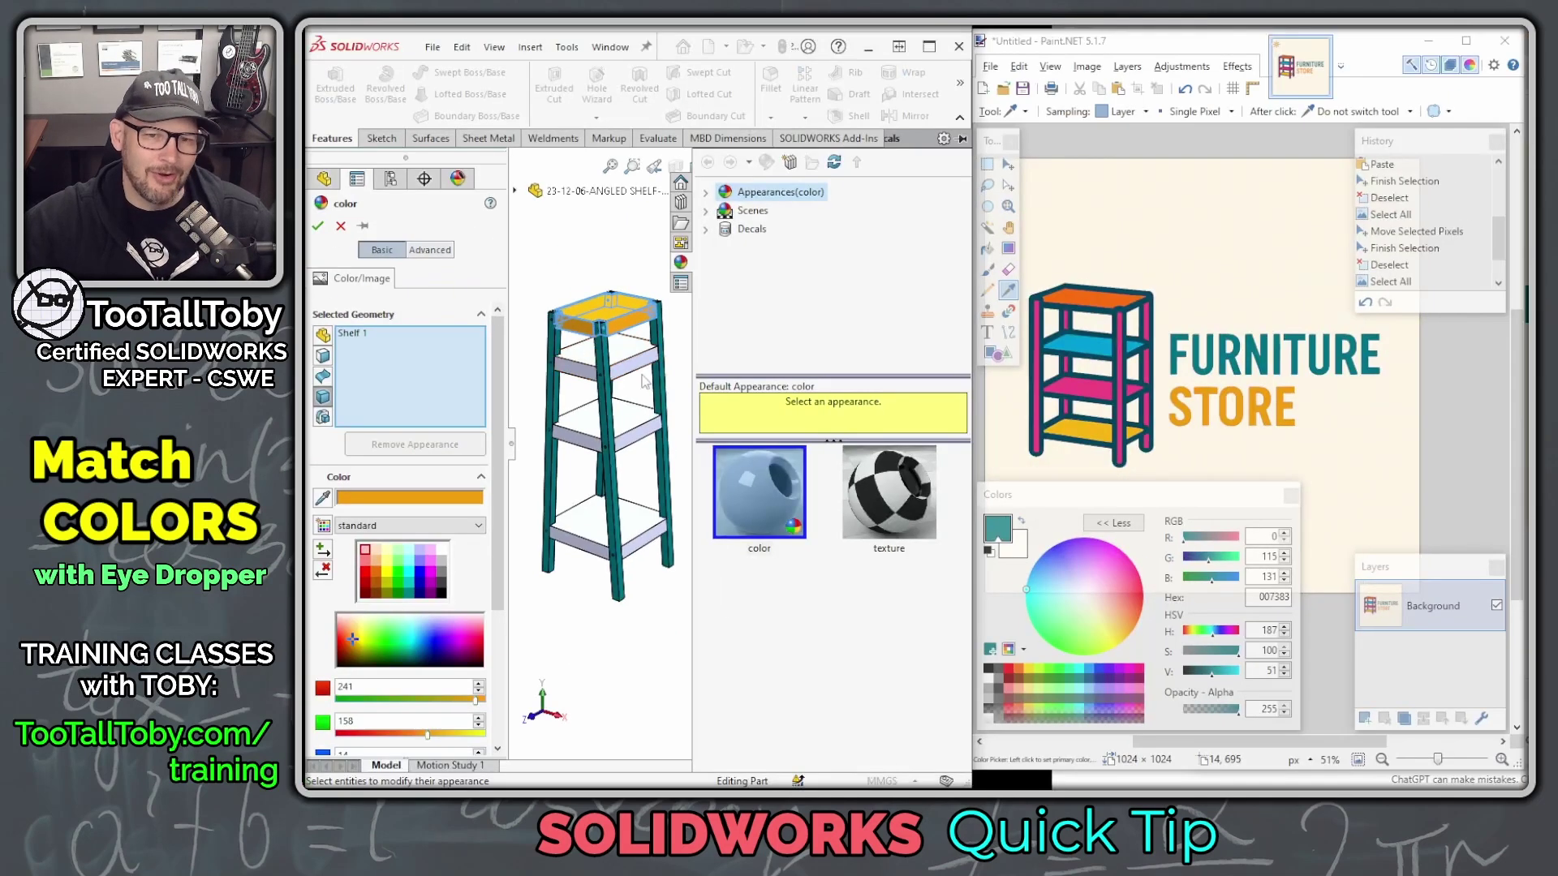
click(318, 227)
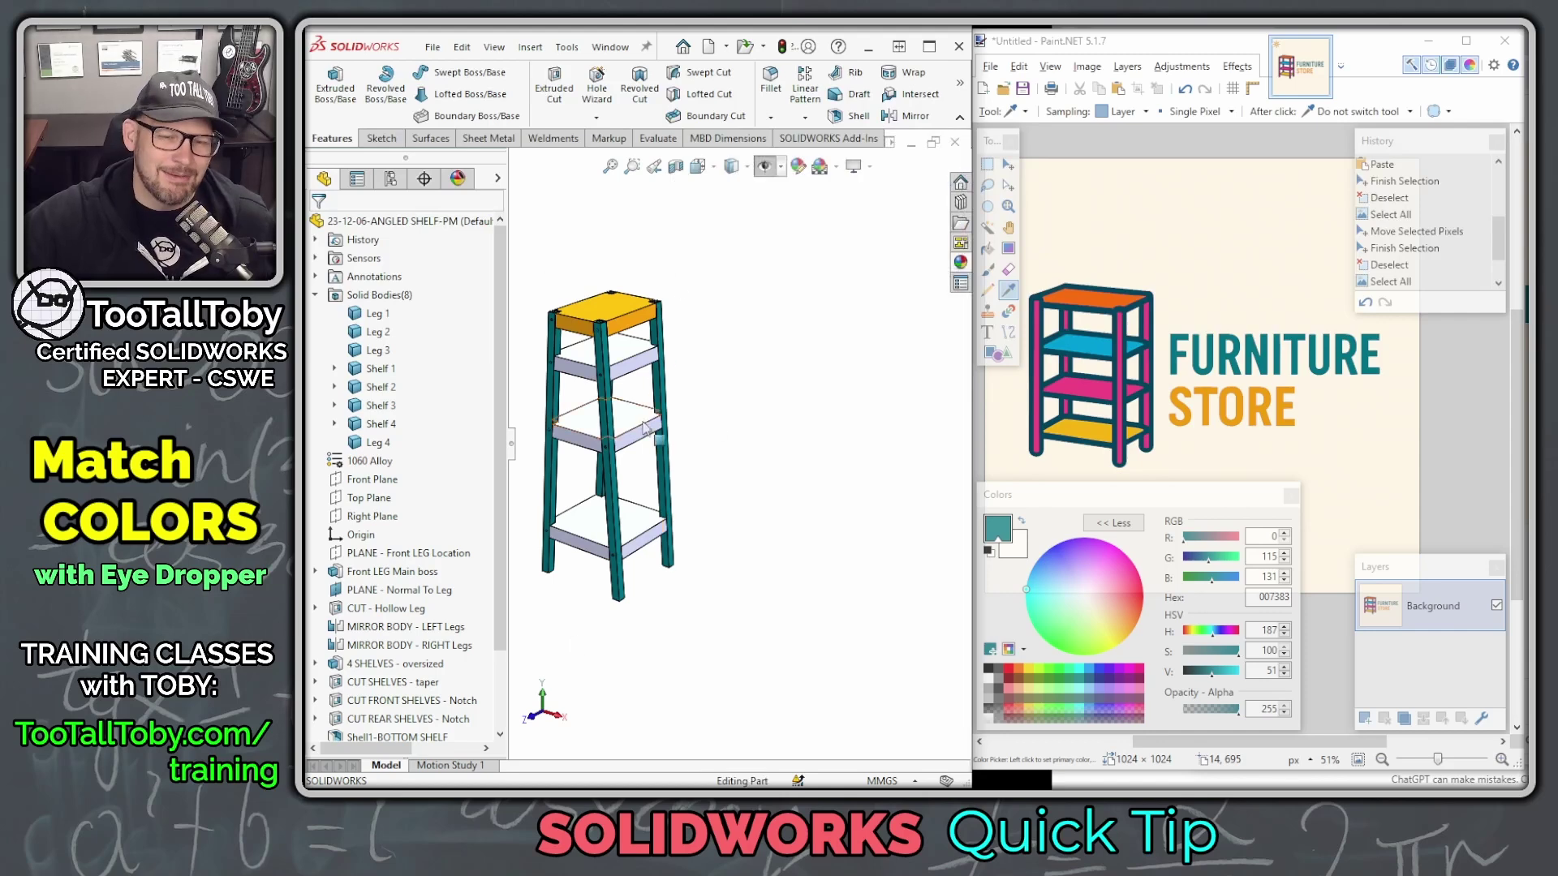
Shift the shelf model right and bring up ChatGPT's generated pink-legged shelf image.
ctrl+middle_drag(712, 479, 859, 456)
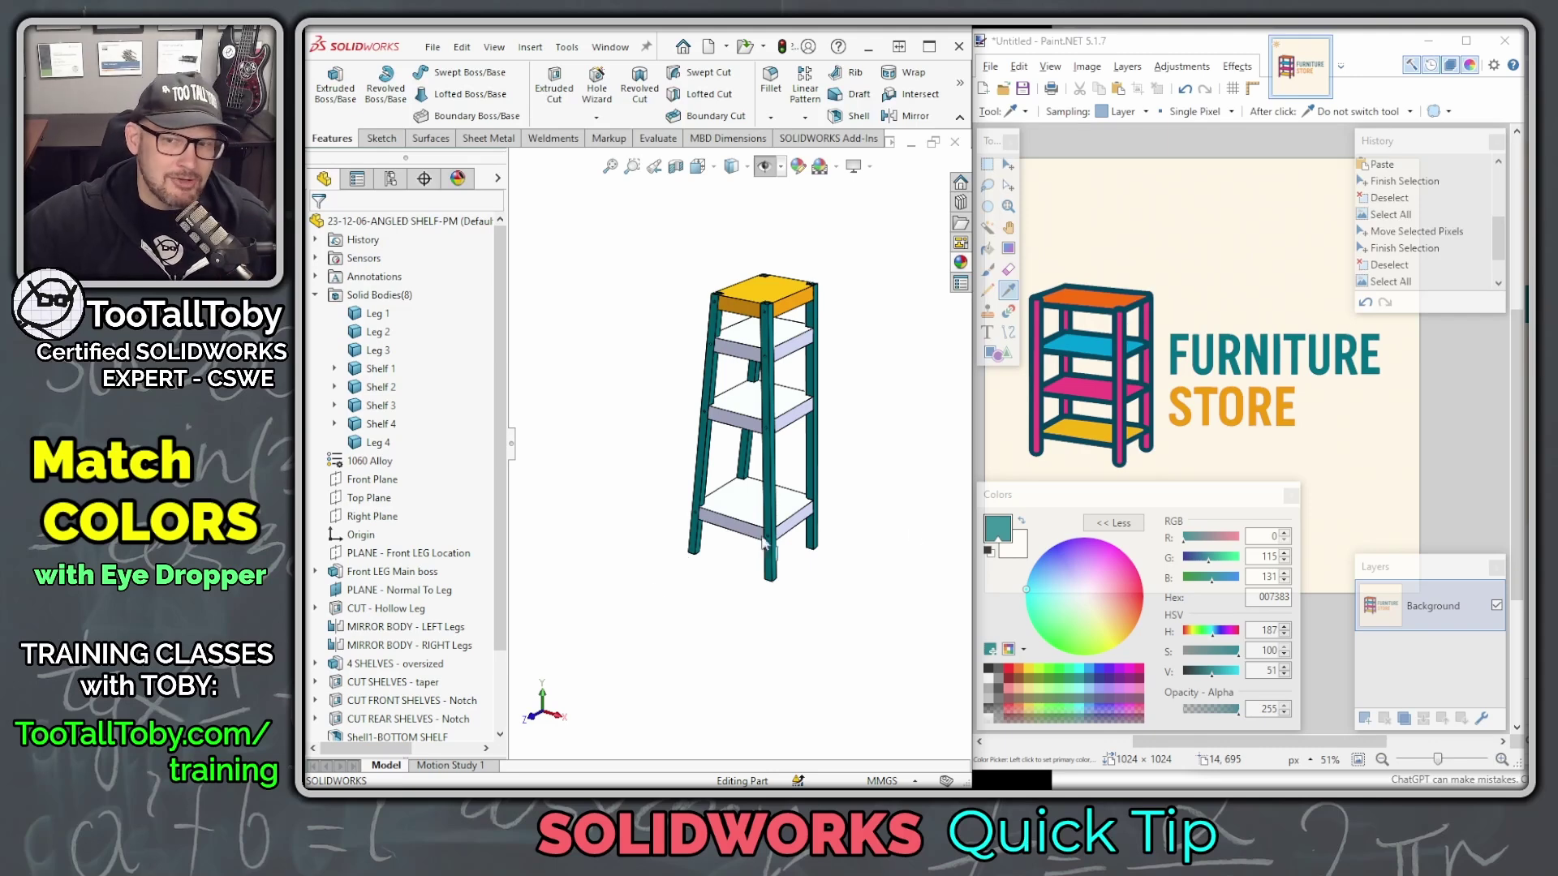
key(alt+Tab)
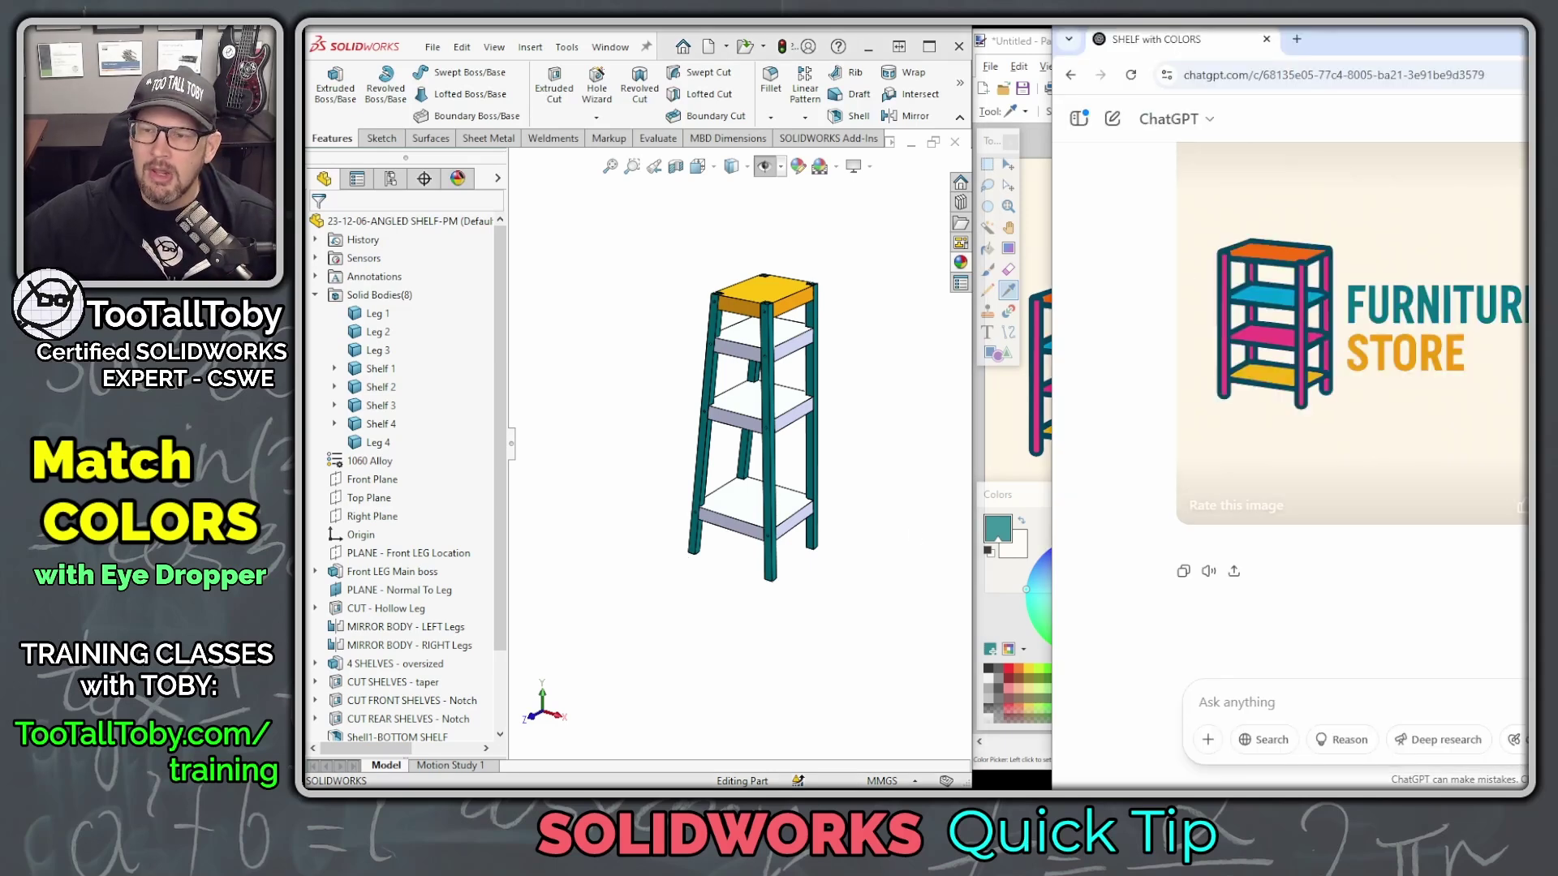
scroll(1407, 498, up, 4)
scroll(1408, 498, down, 3)
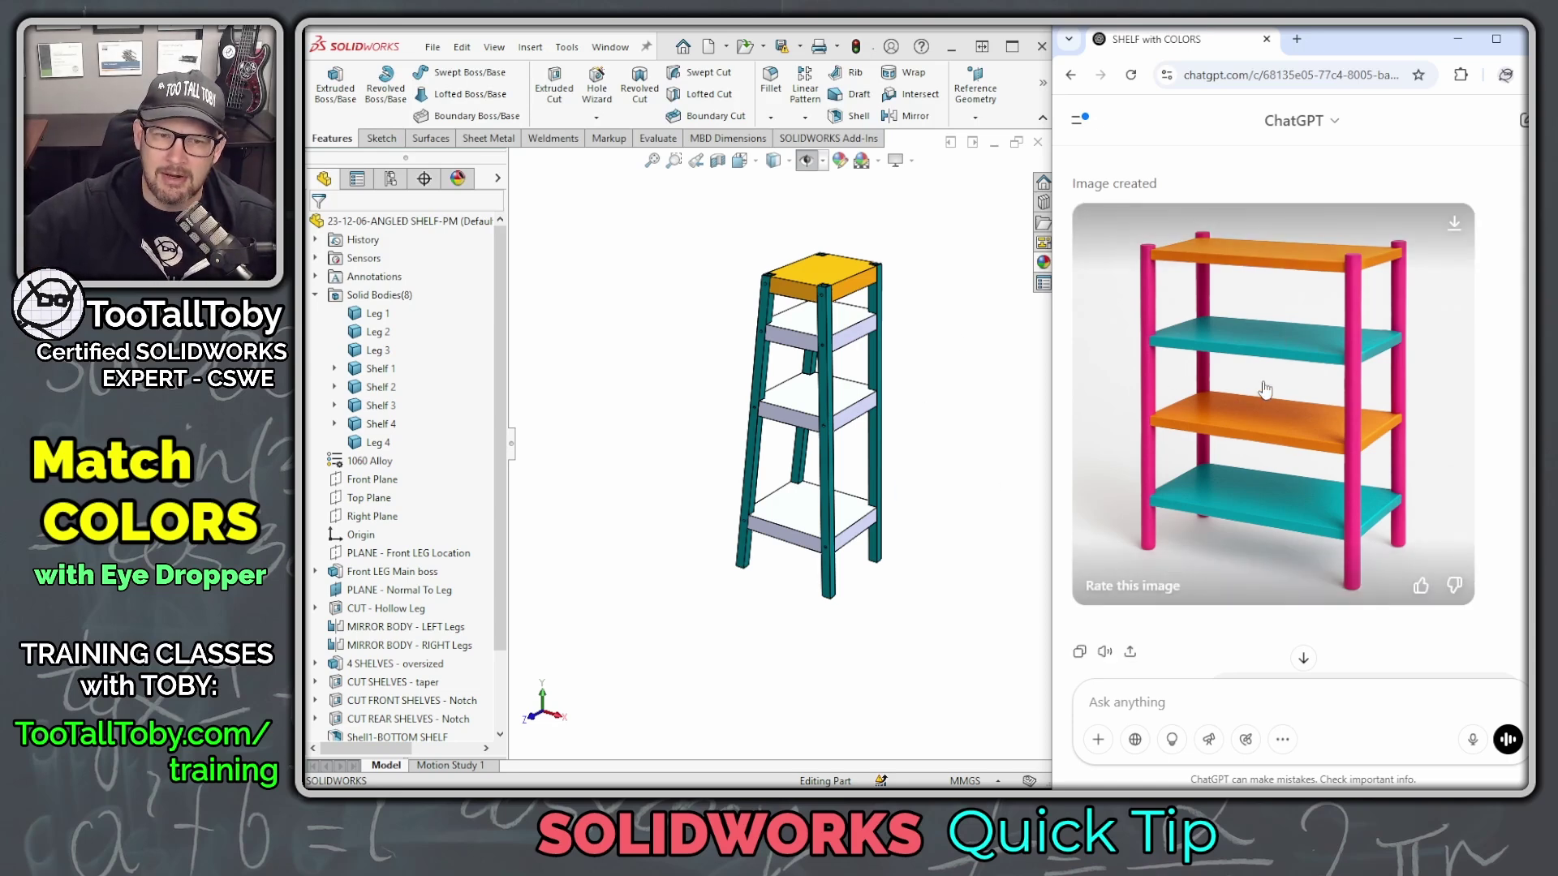
Colour the bodies of Legs 1–4 with the pink eyedroppered from the ChatGPT reference image.
click(375, 314)
ctrl+click(377, 332)
ctrl+click(380, 349)
ctrl+click(377, 442)
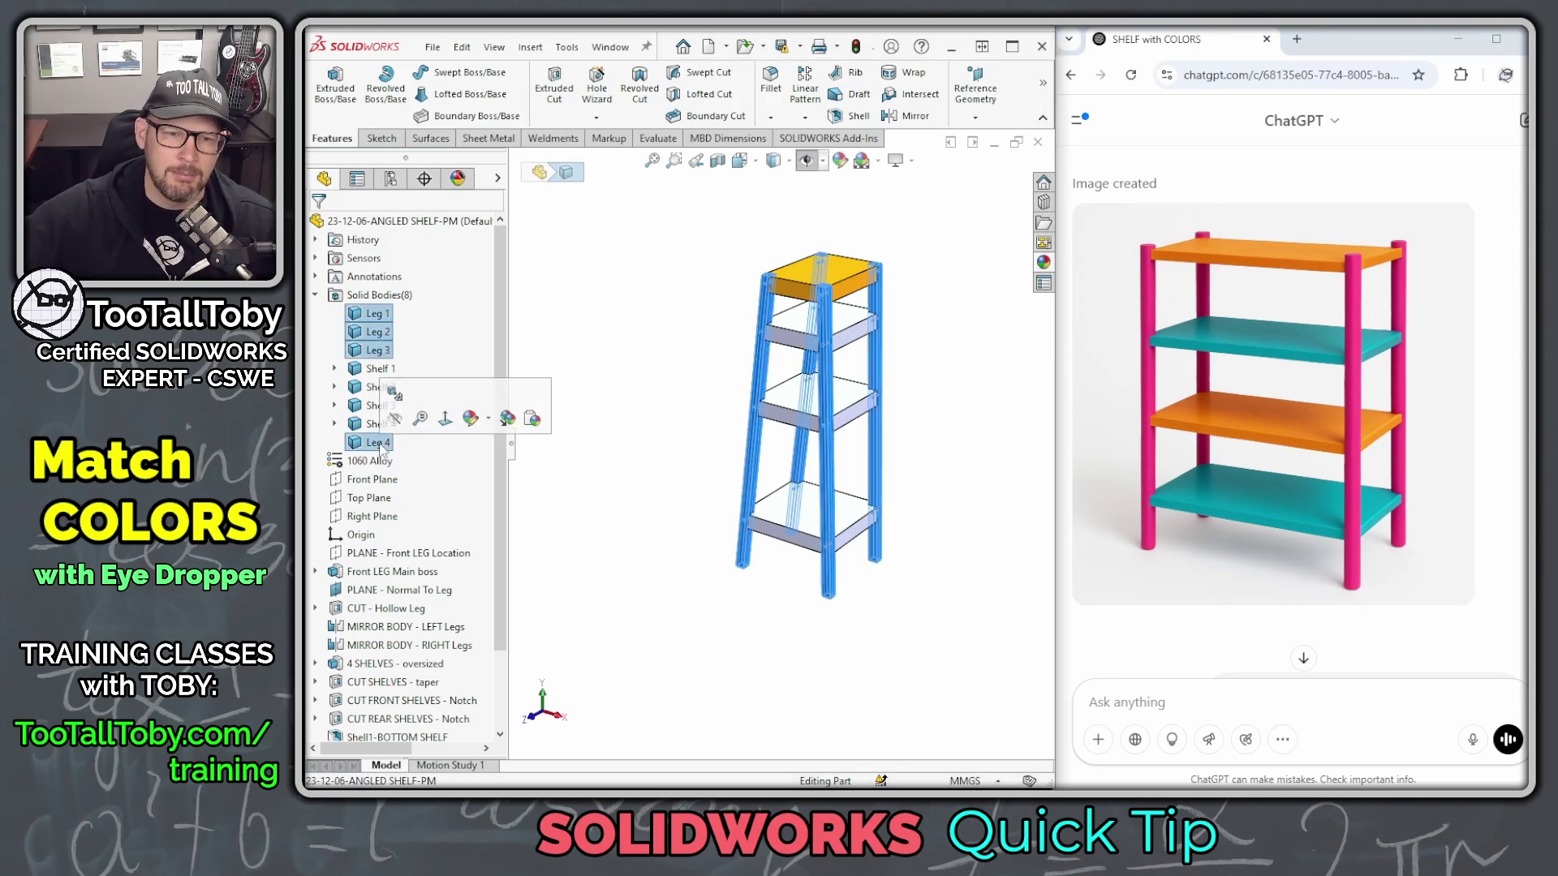
click(489, 419)
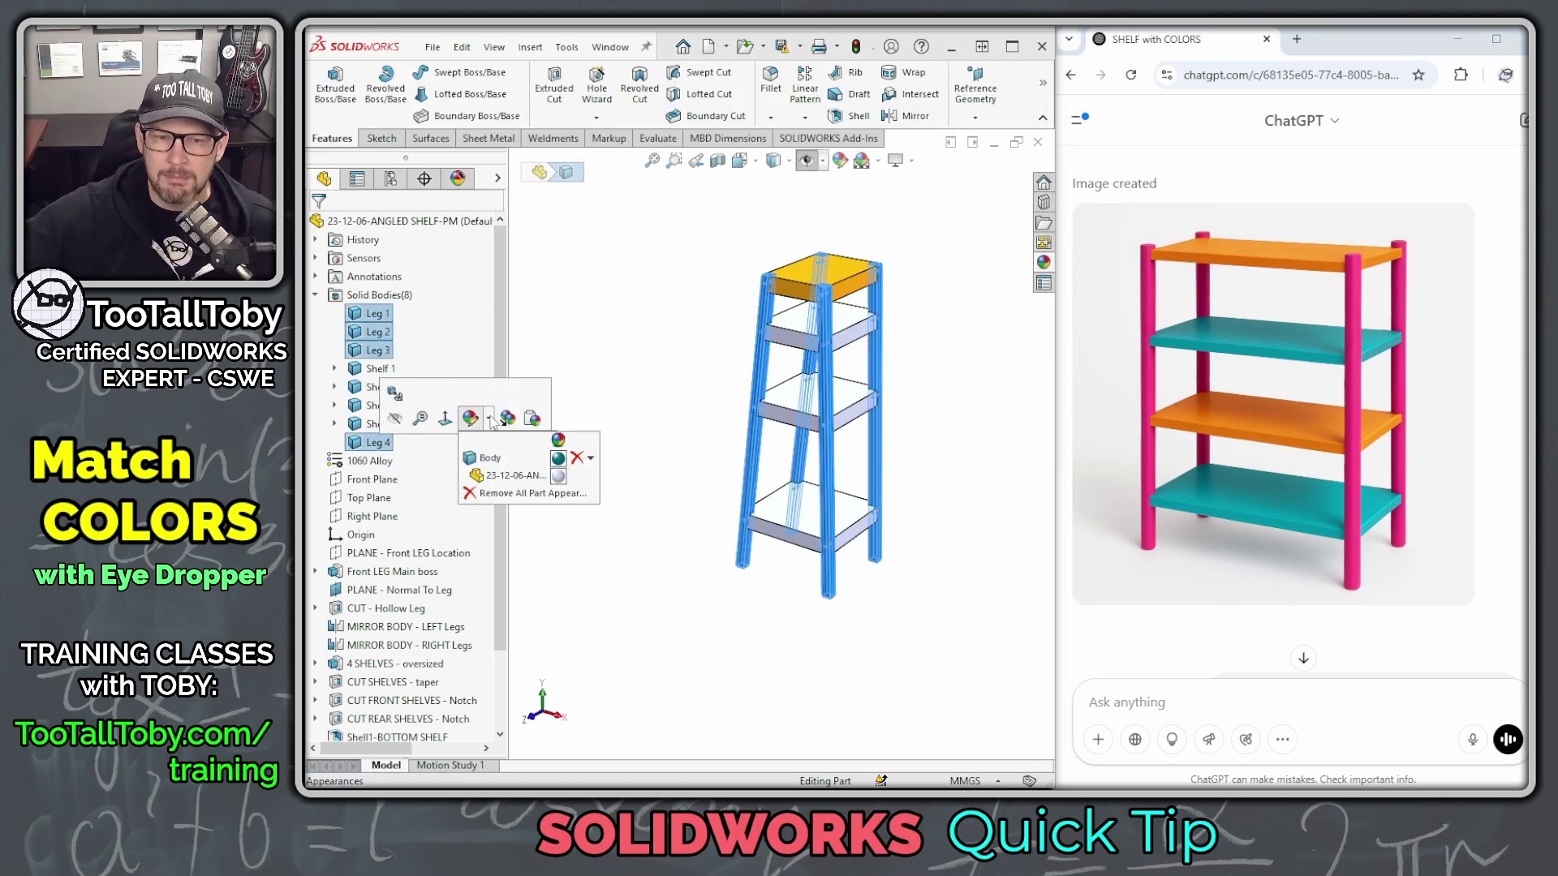
click(558, 458)
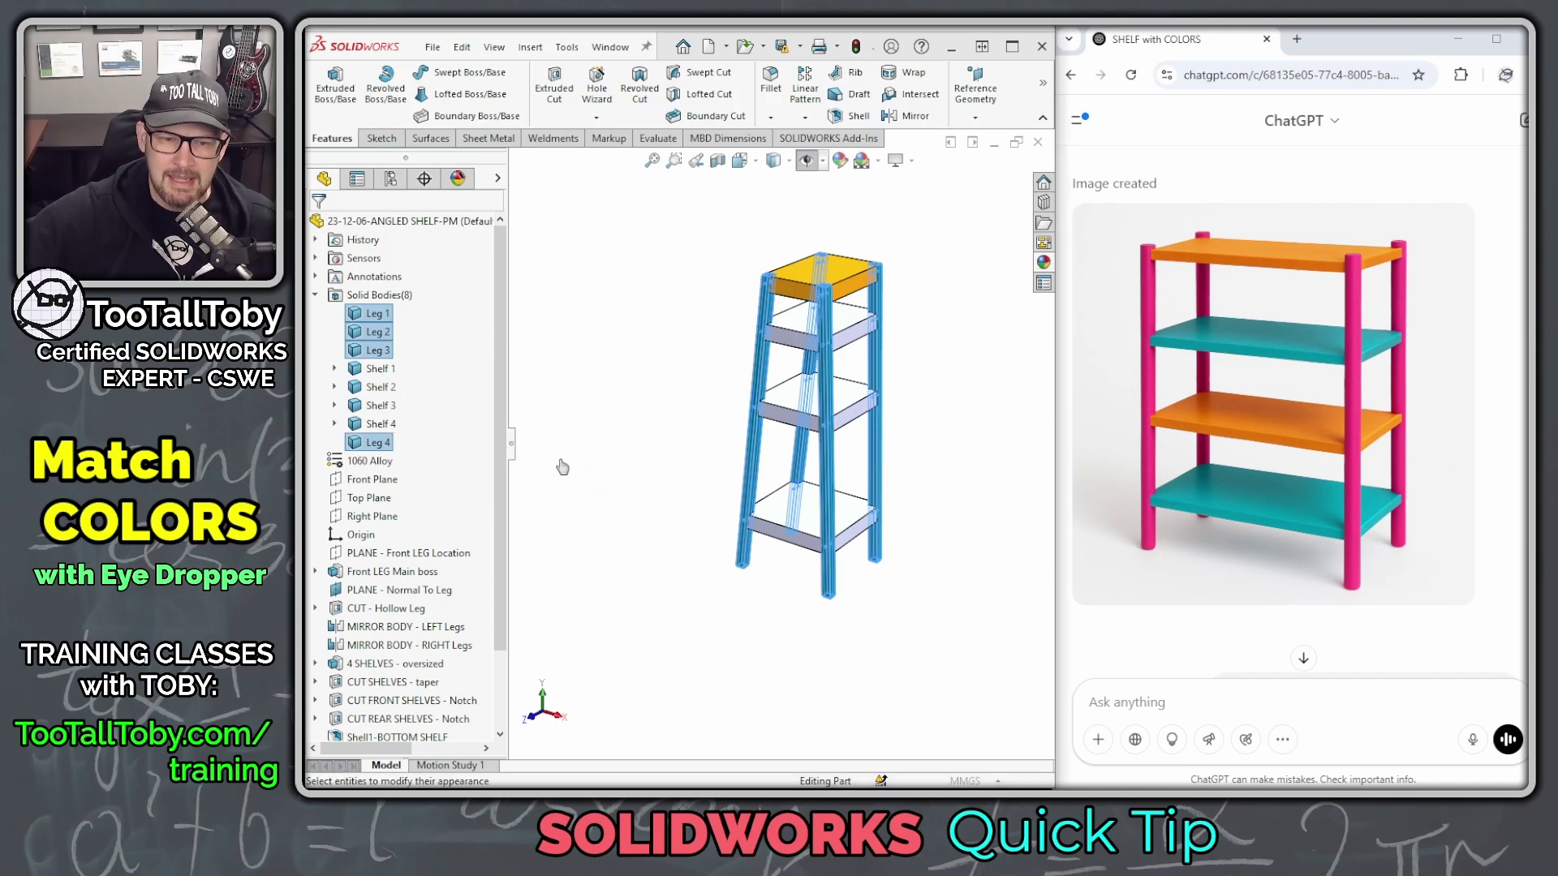
click(322, 497)
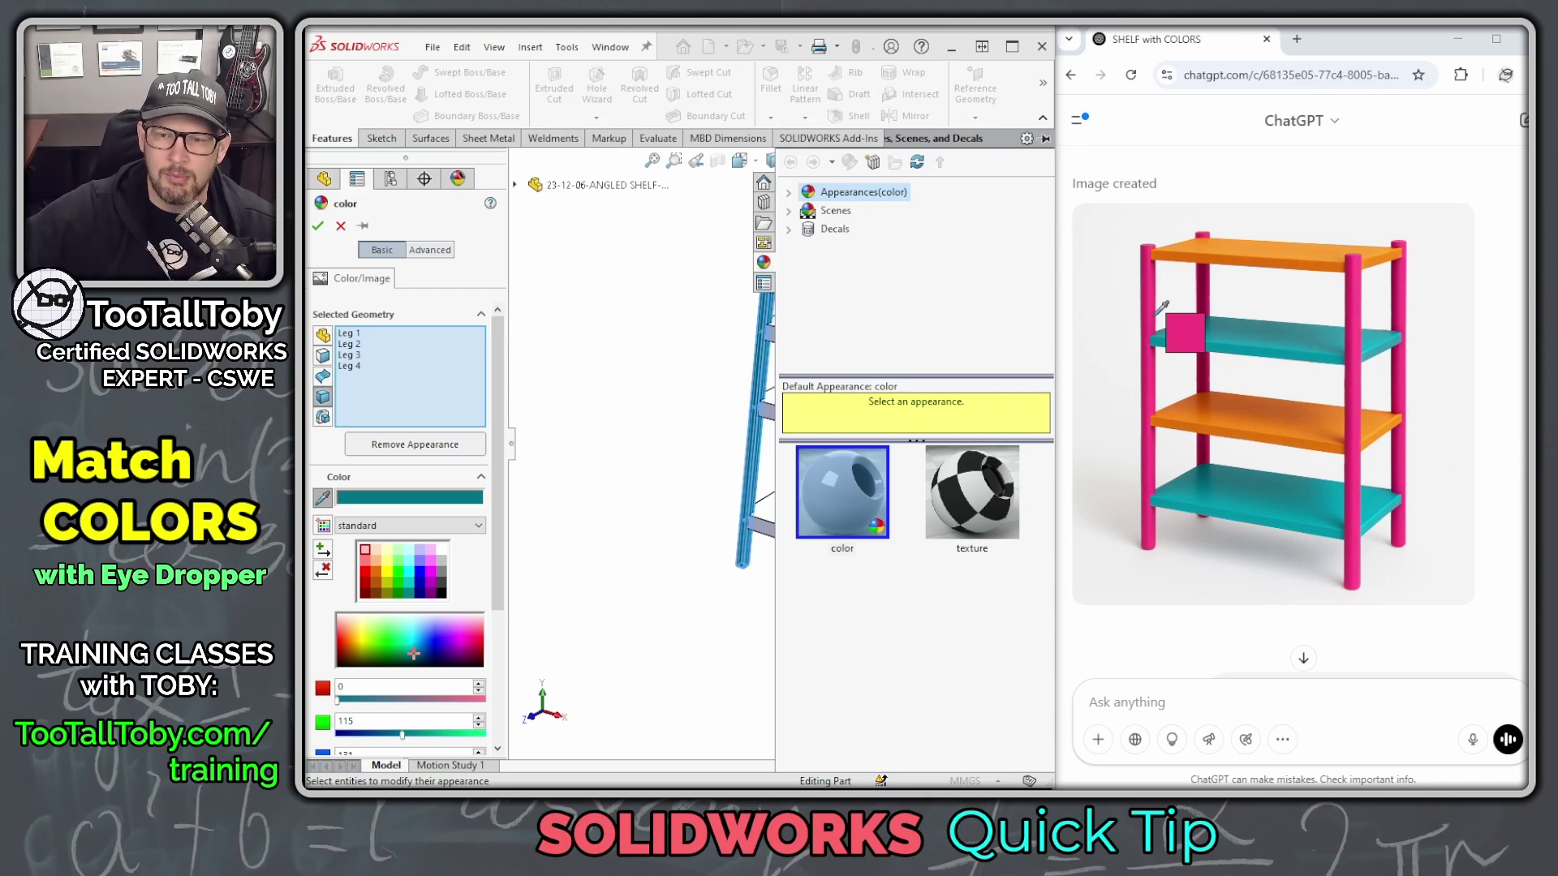
click(1158, 313)
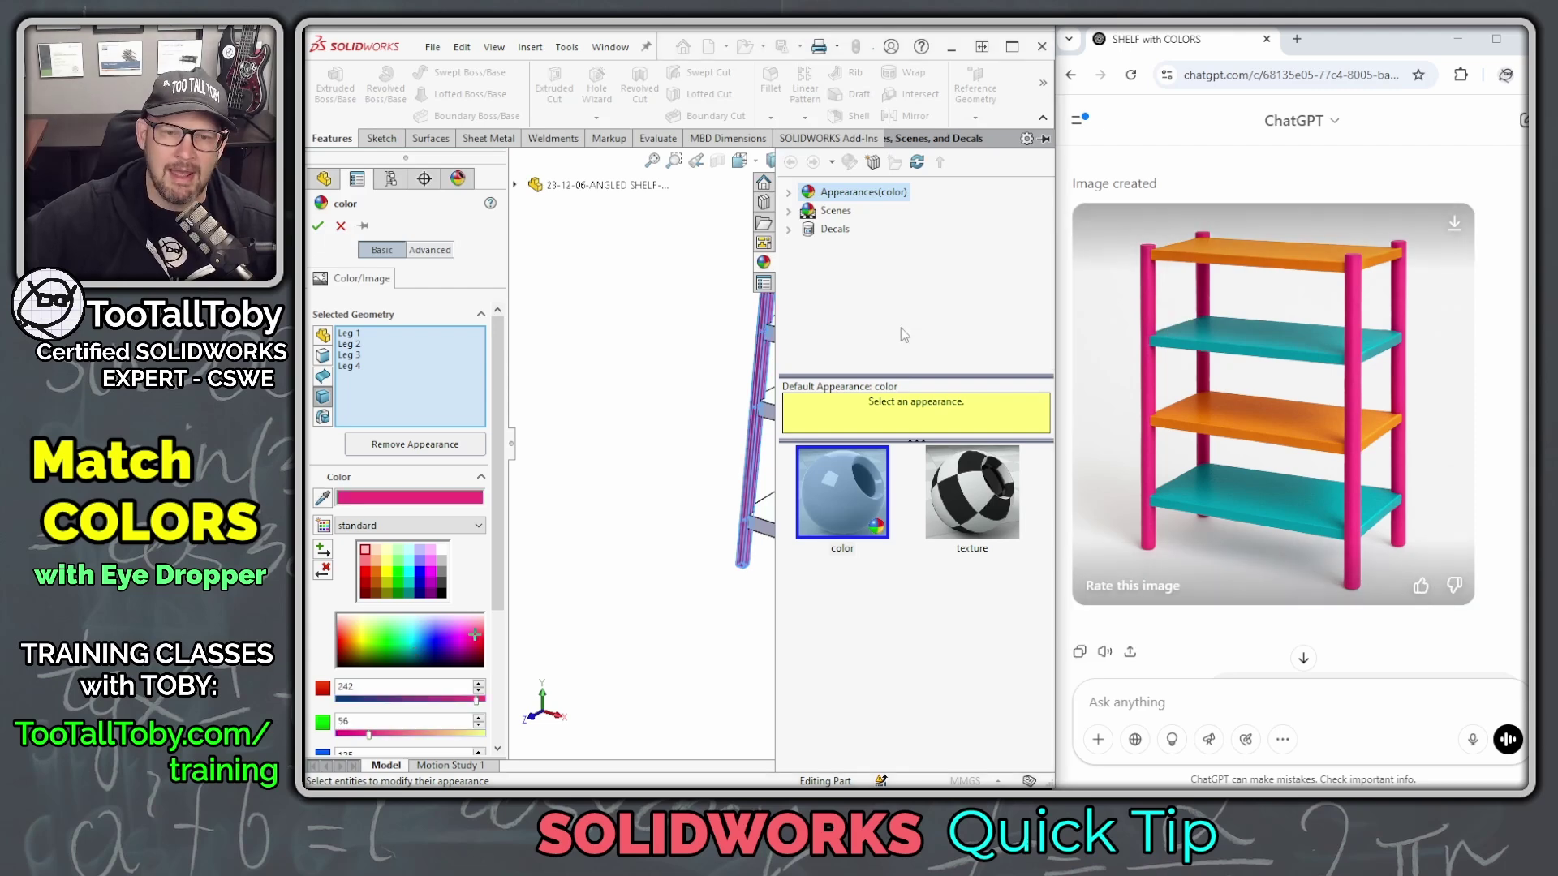
key(f)
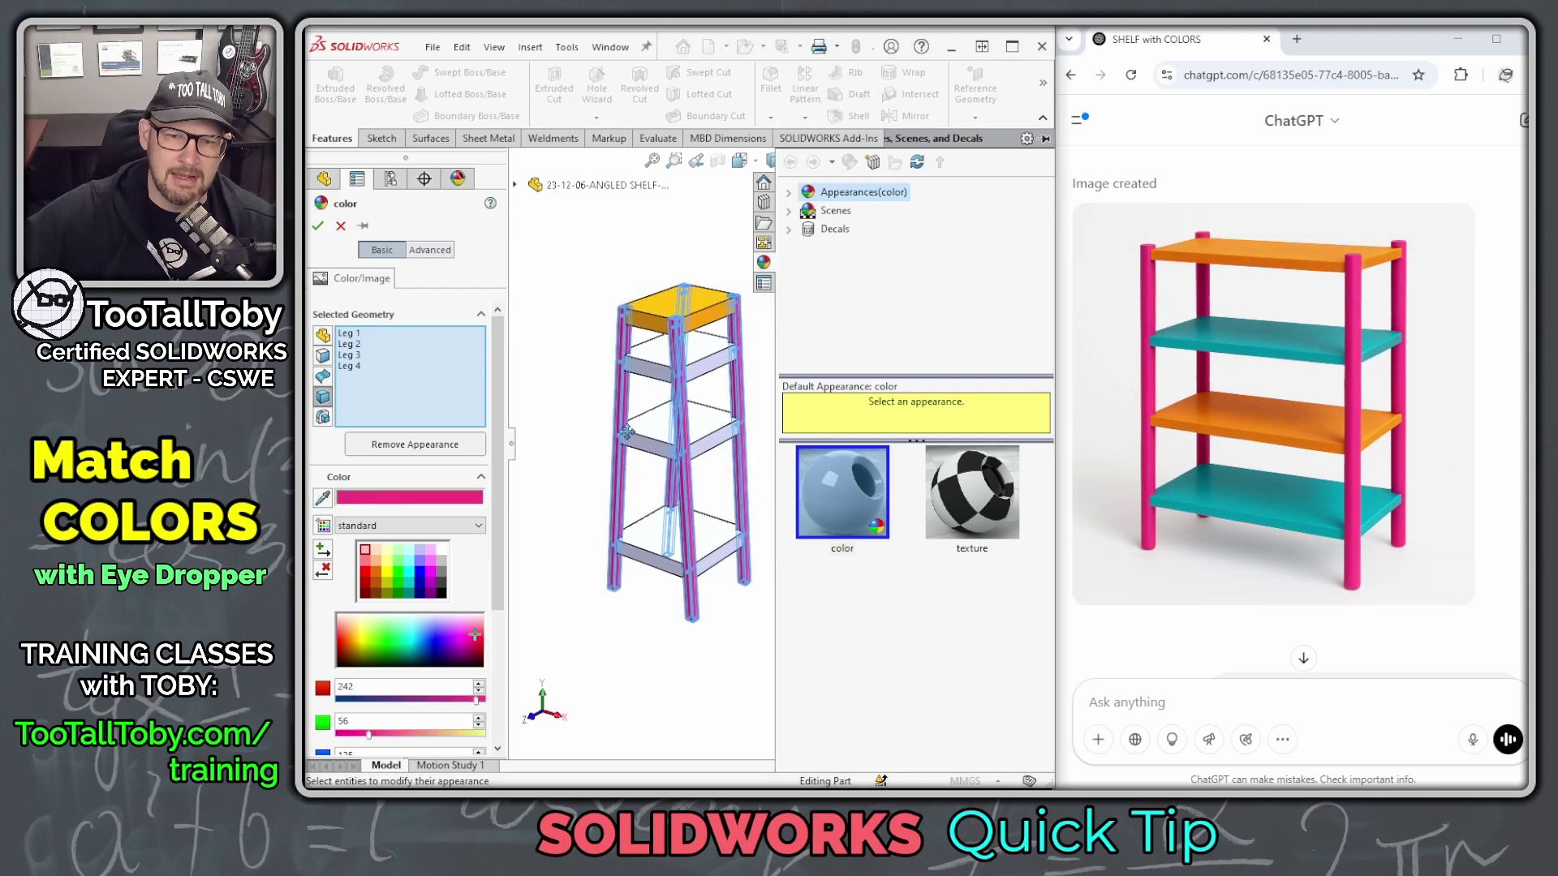
click(339, 226)
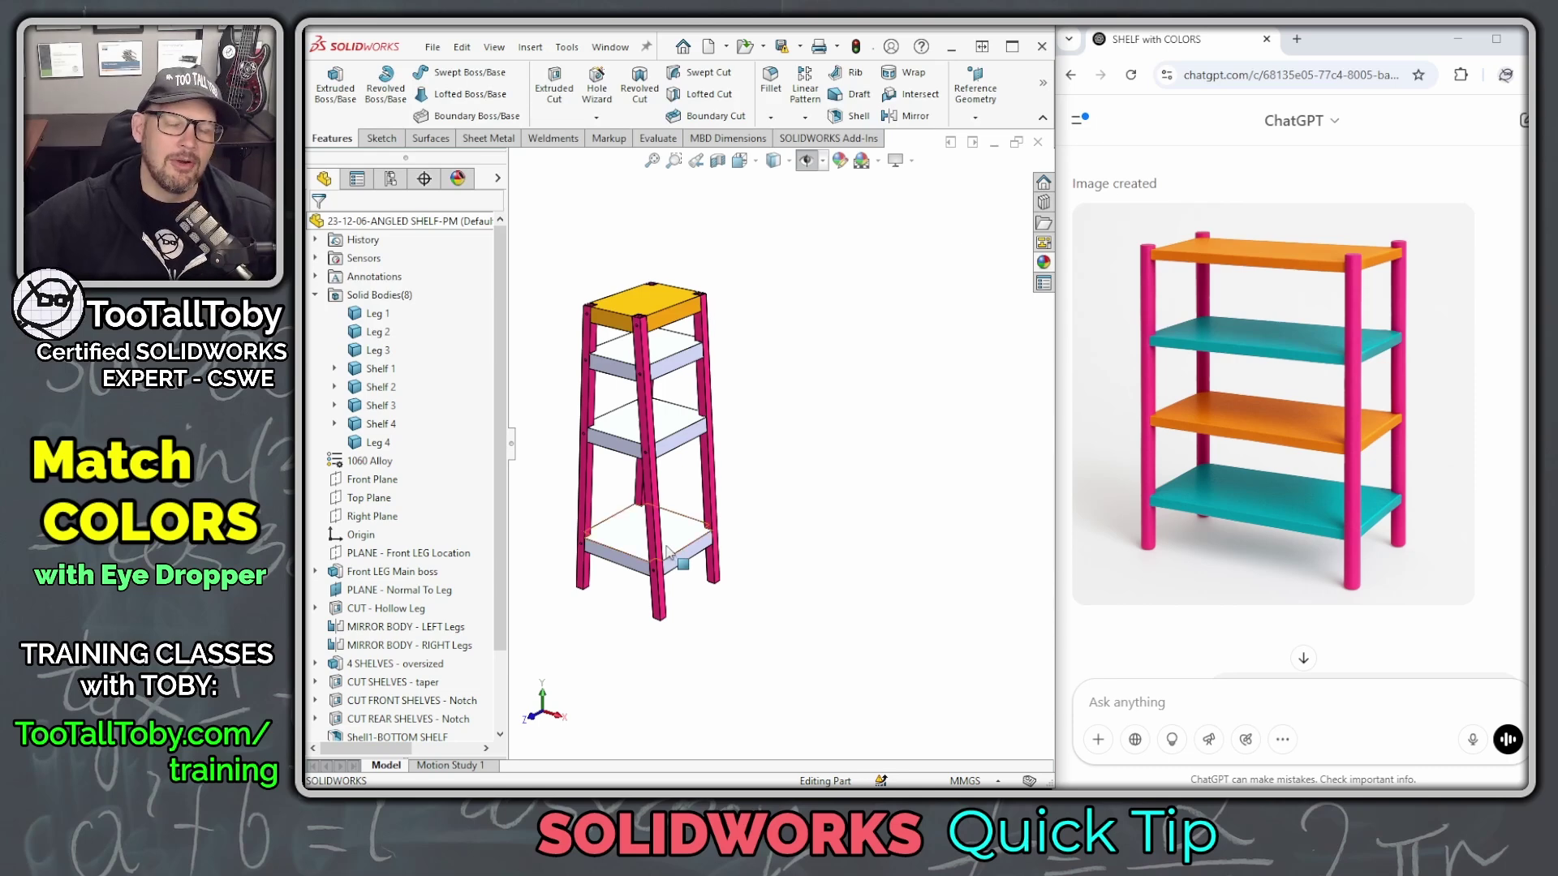
middle_drag(717, 547, 724, 542)
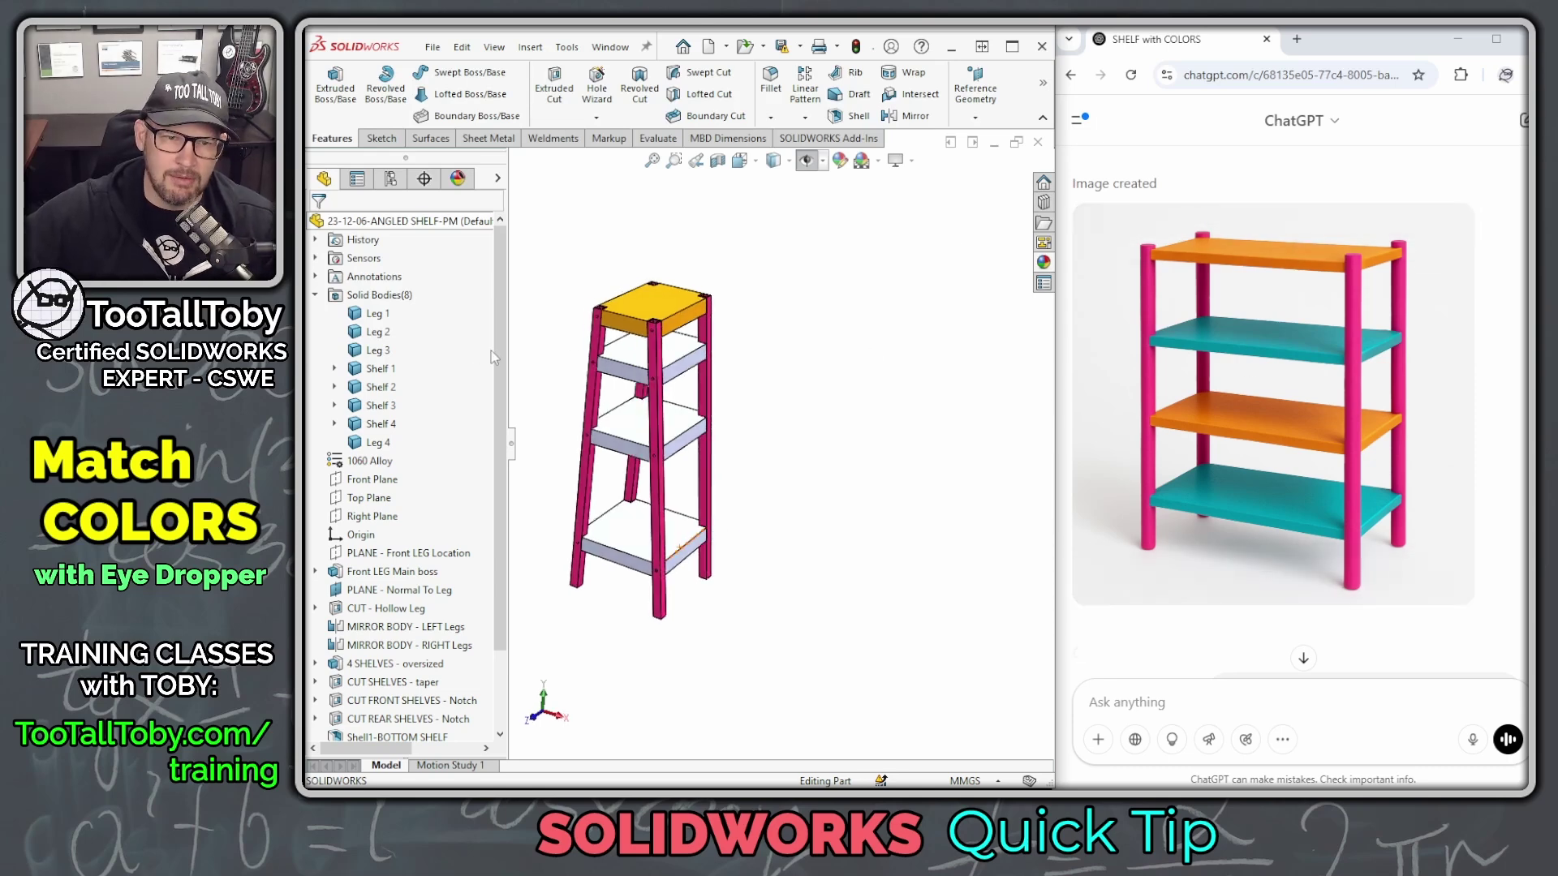
Colour the Shelf 1 and Shelf 3 bodies with the reference image's orange shelf colour.
click(373, 369)
ctrl+click(377, 406)
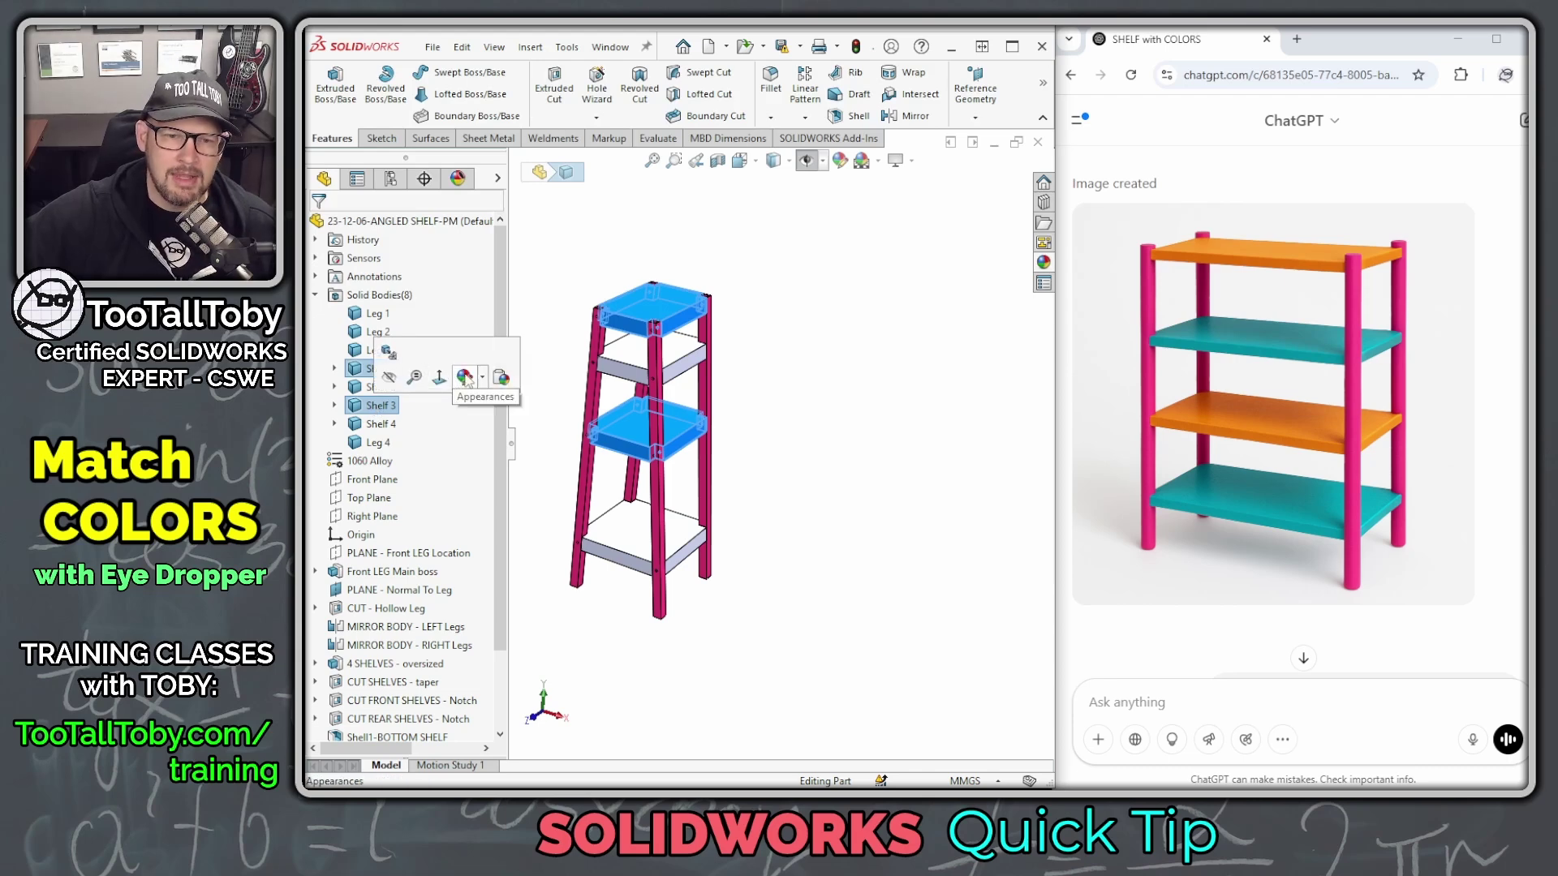
click(381, 369)
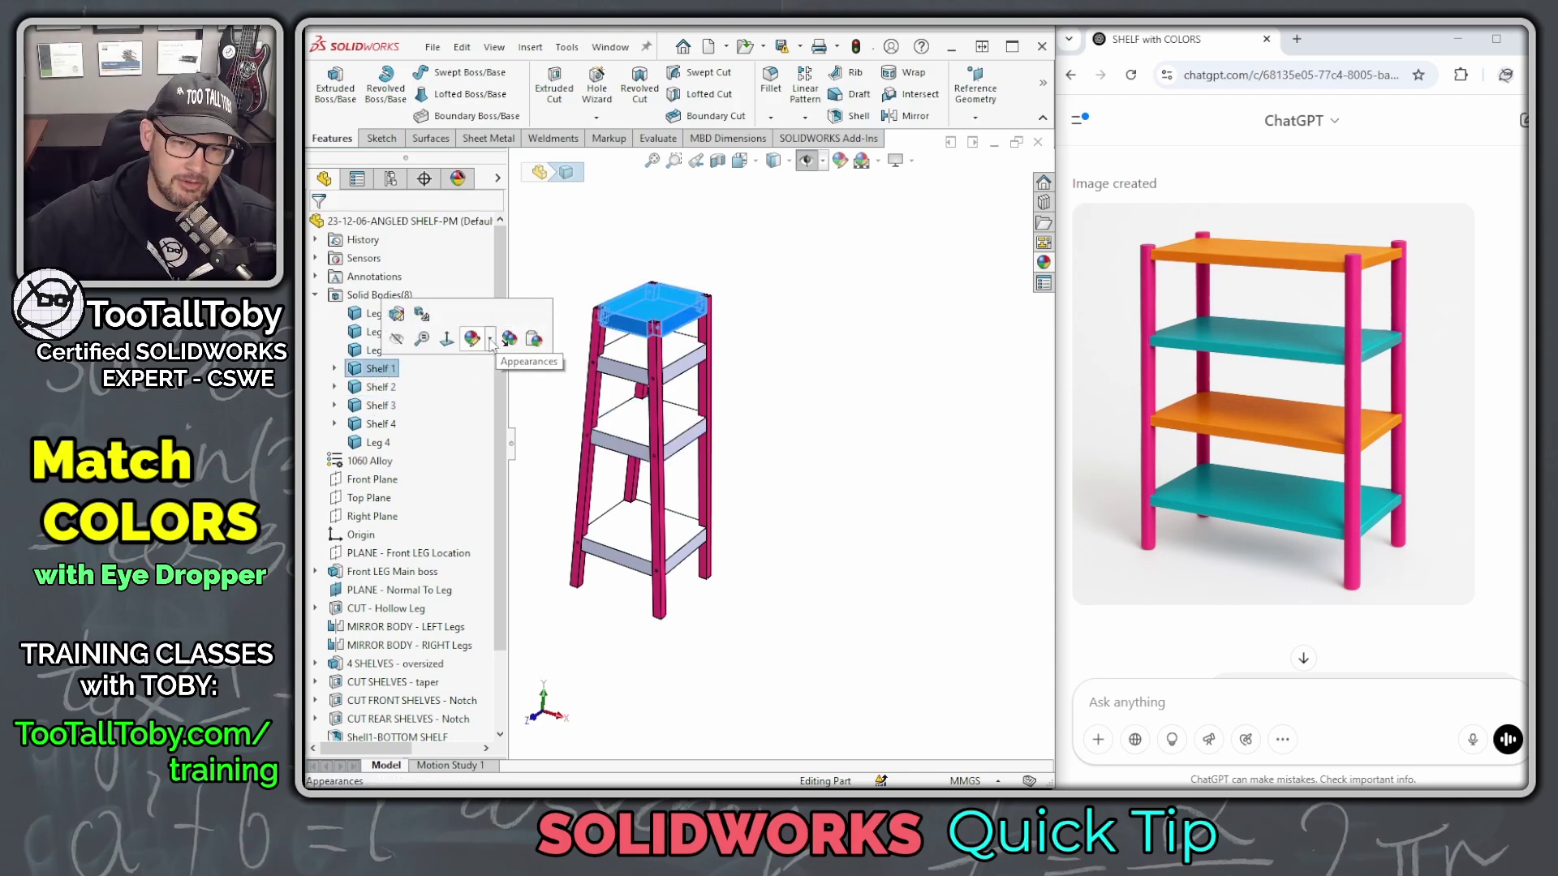
ctrl+click(381, 406)
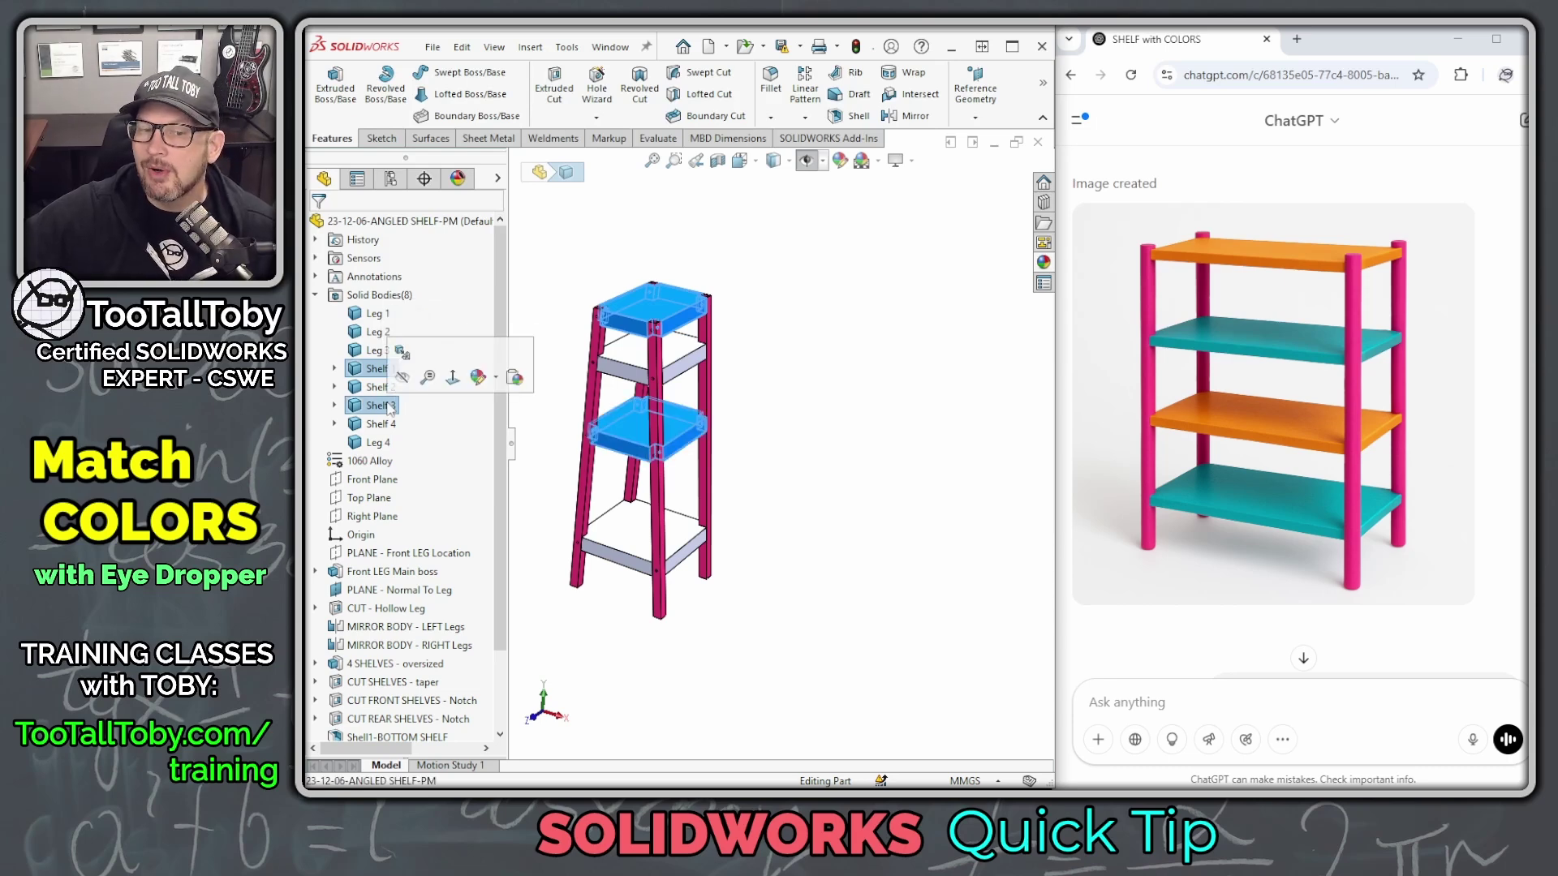
click(496, 379)
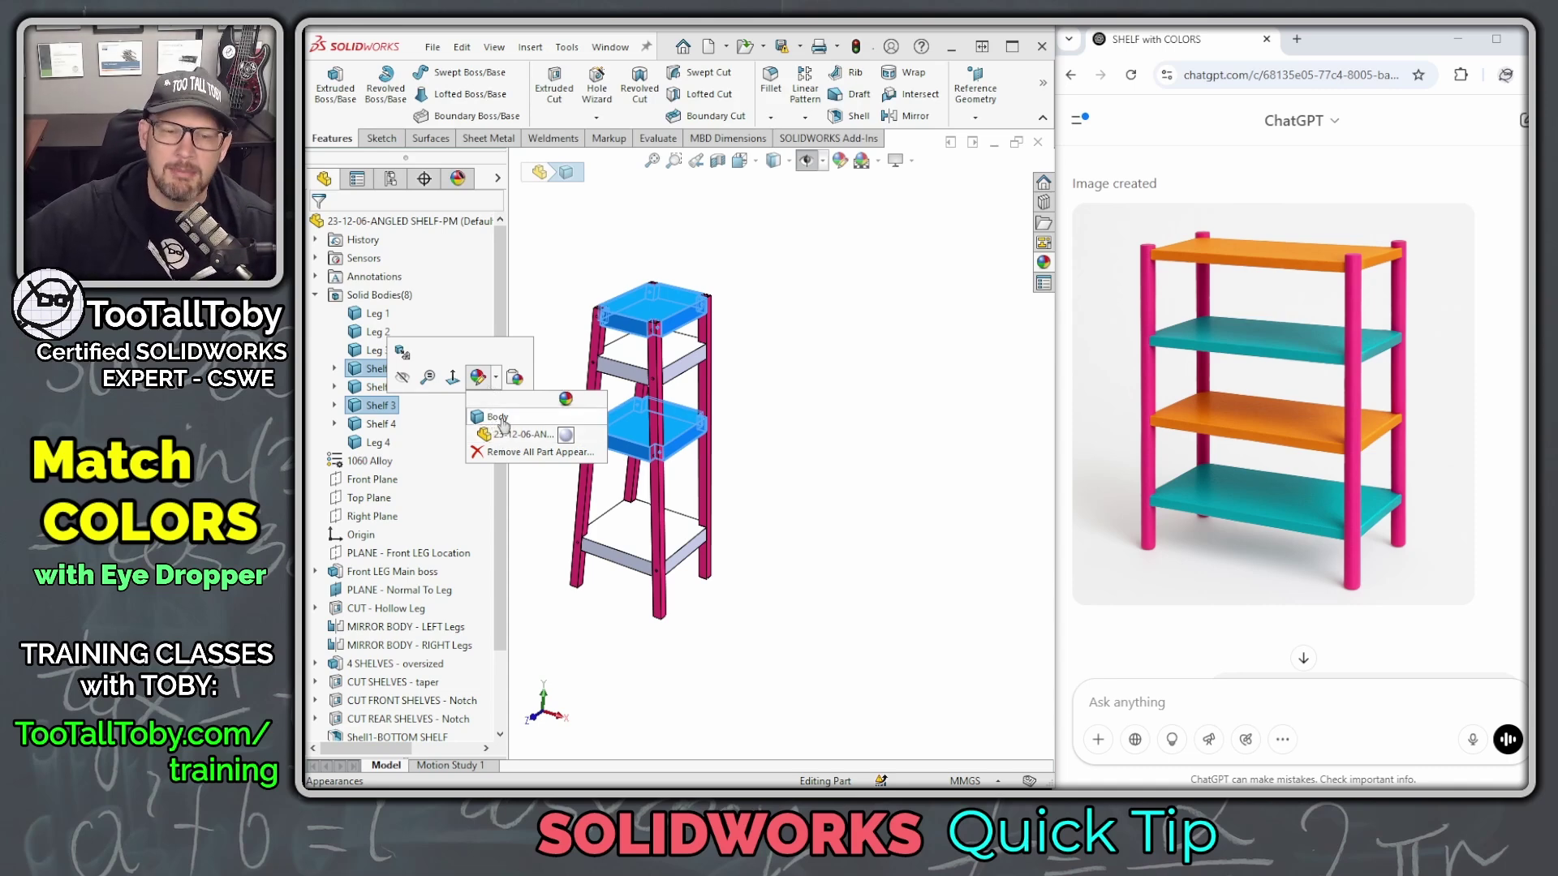
click(499, 417)
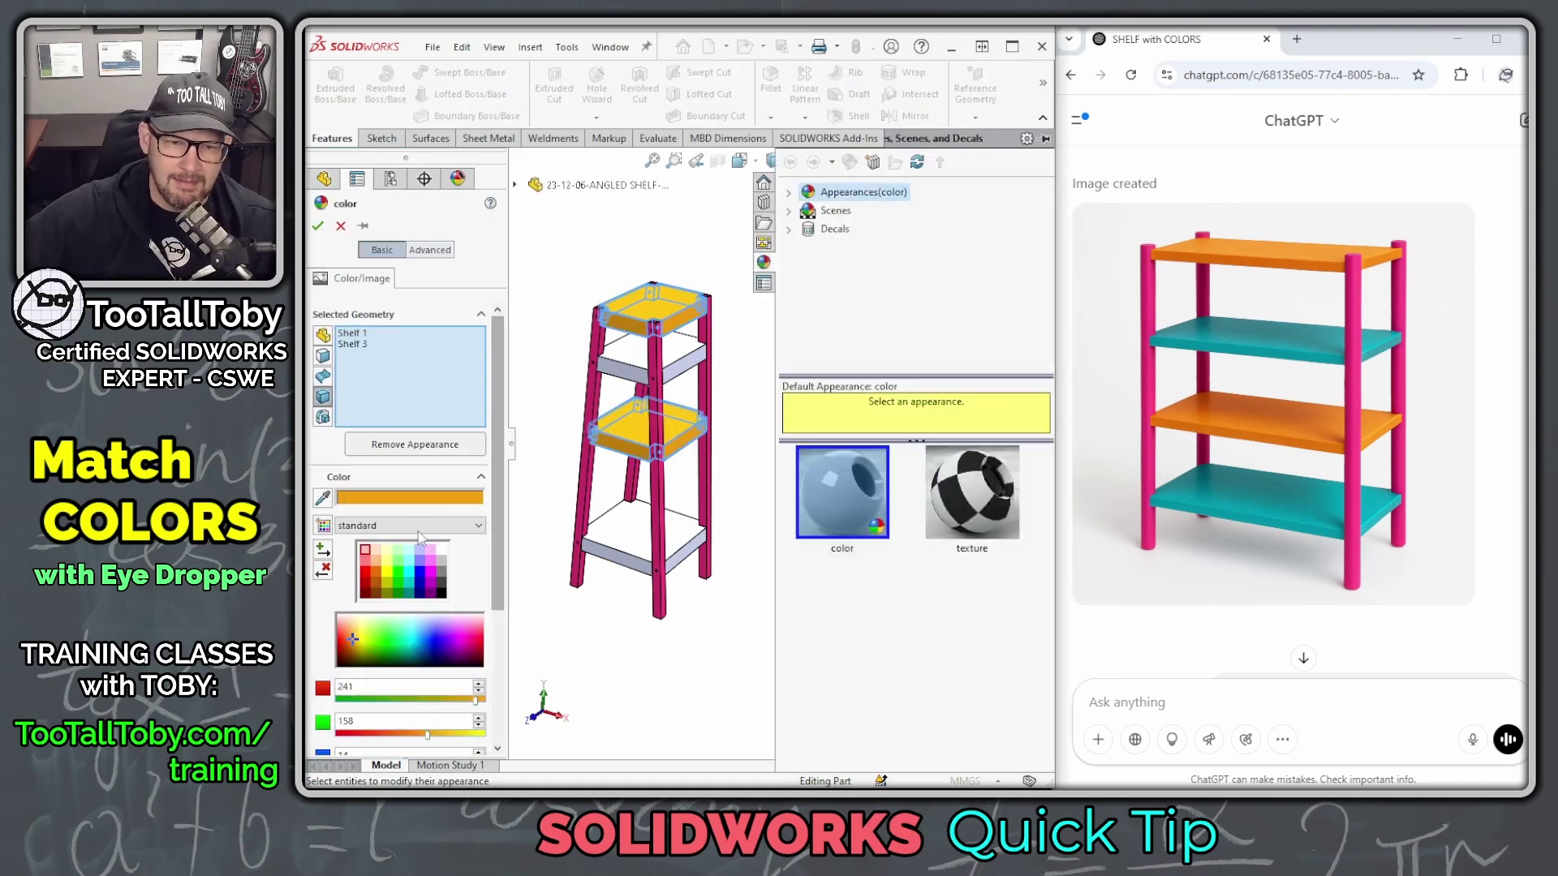
click(322, 497)
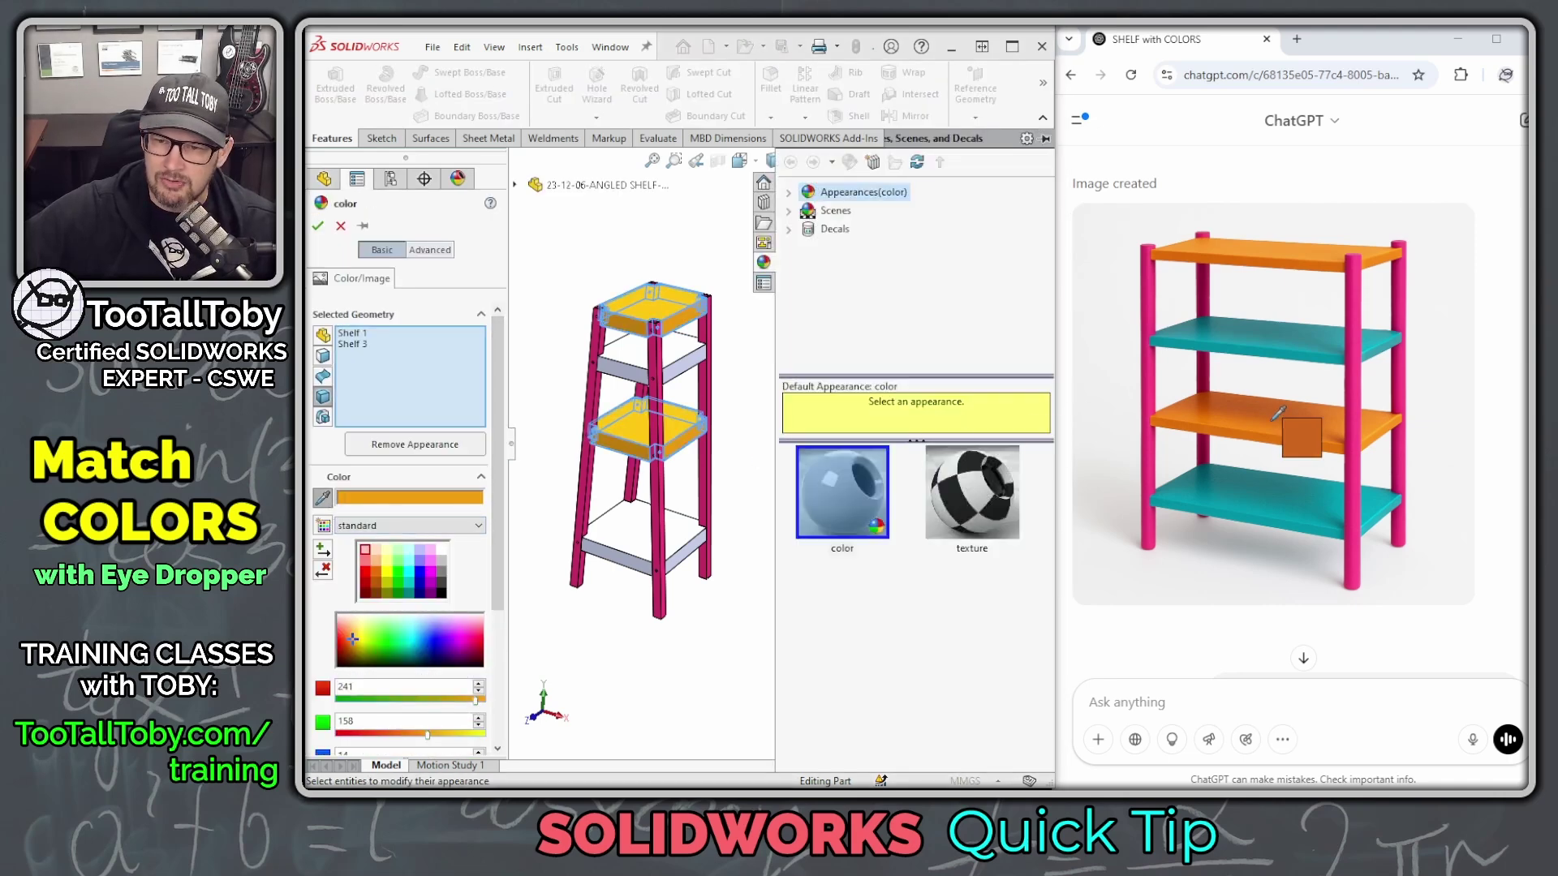
click(1387, 419)
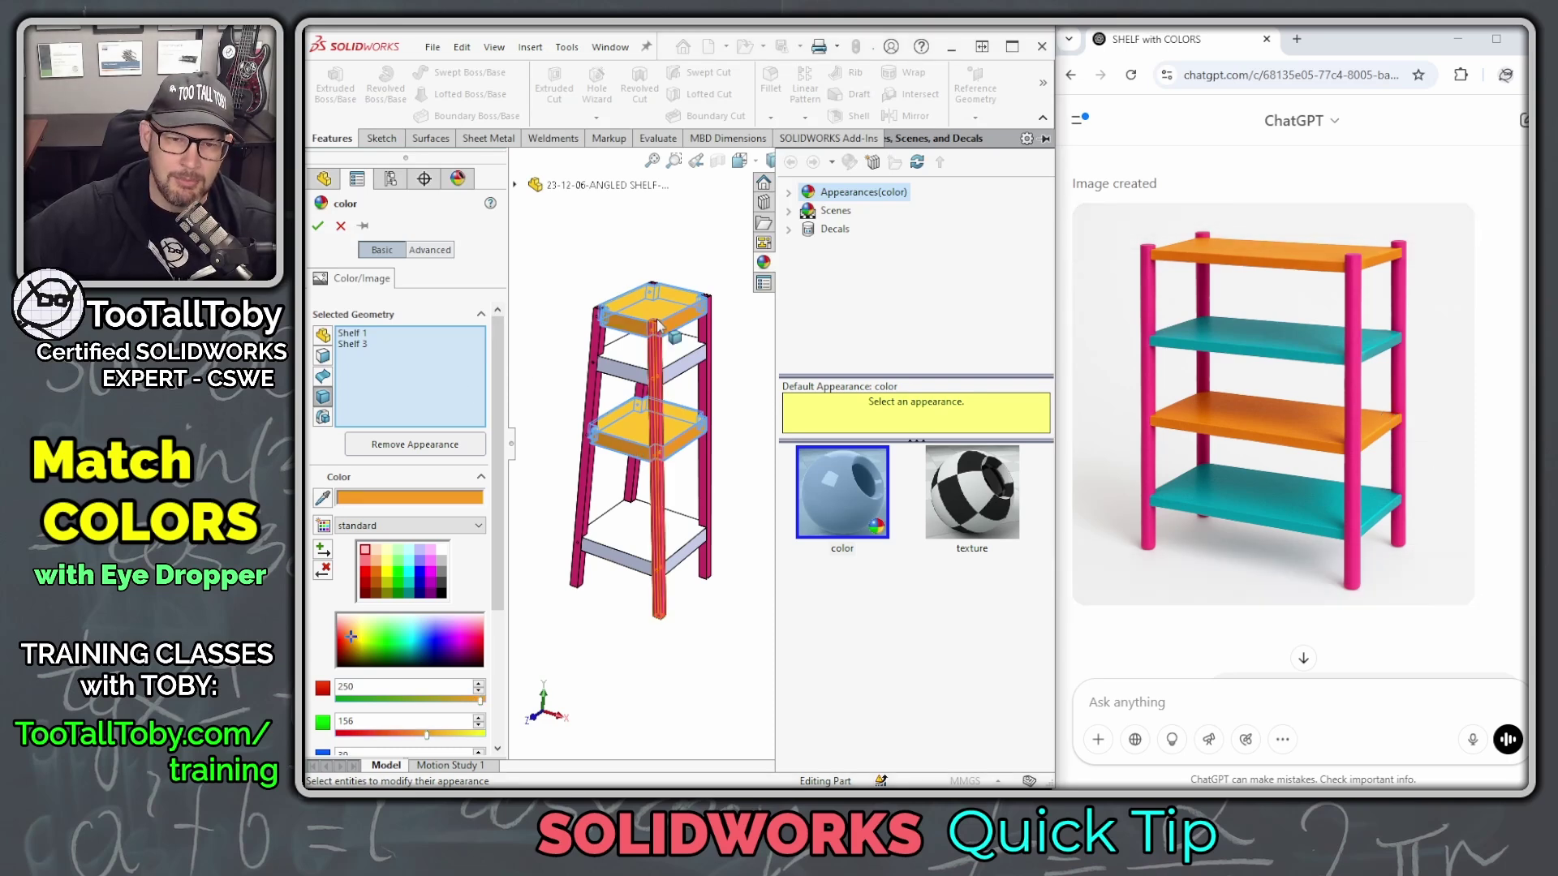
click(318, 226)
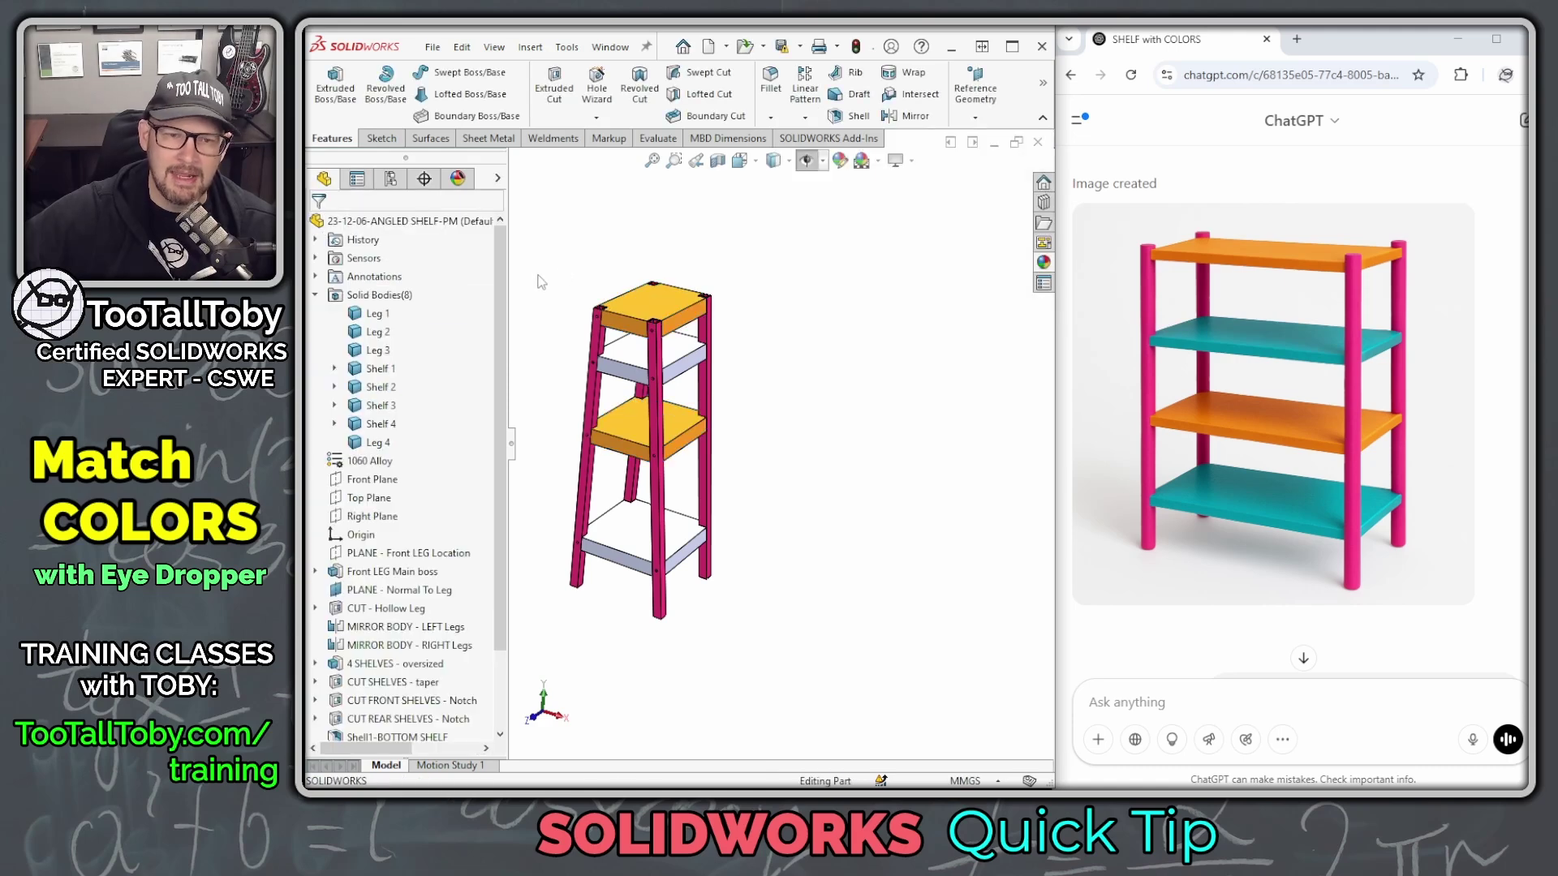
Colour the Shelf 2 and Shelf 4 bodies with the reference image's teal shelf colour.
click(379, 387)
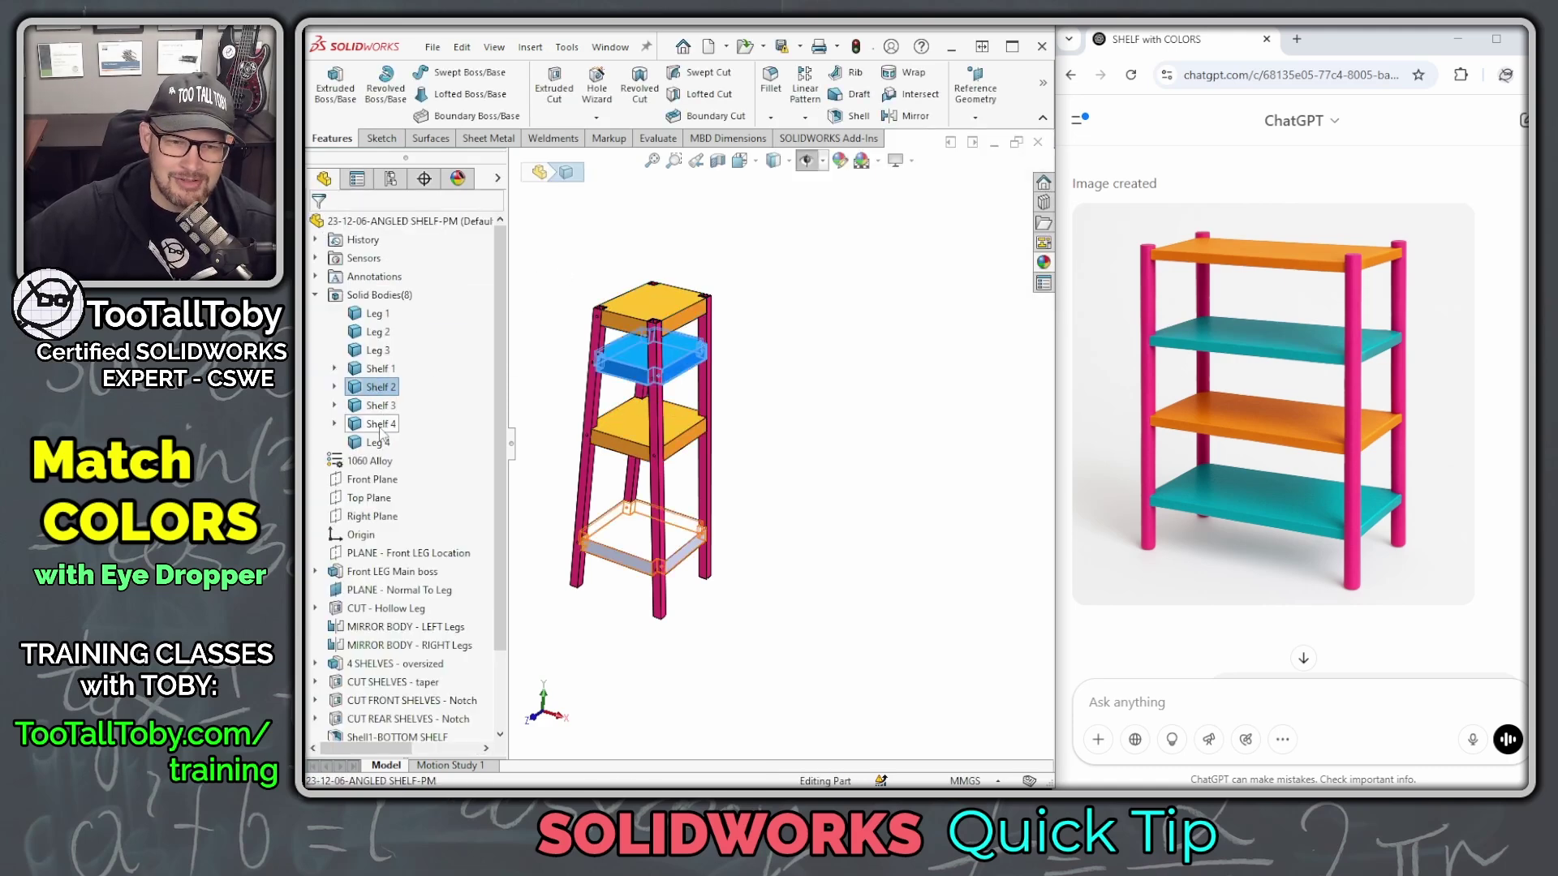
ctrl+click(381, 424)
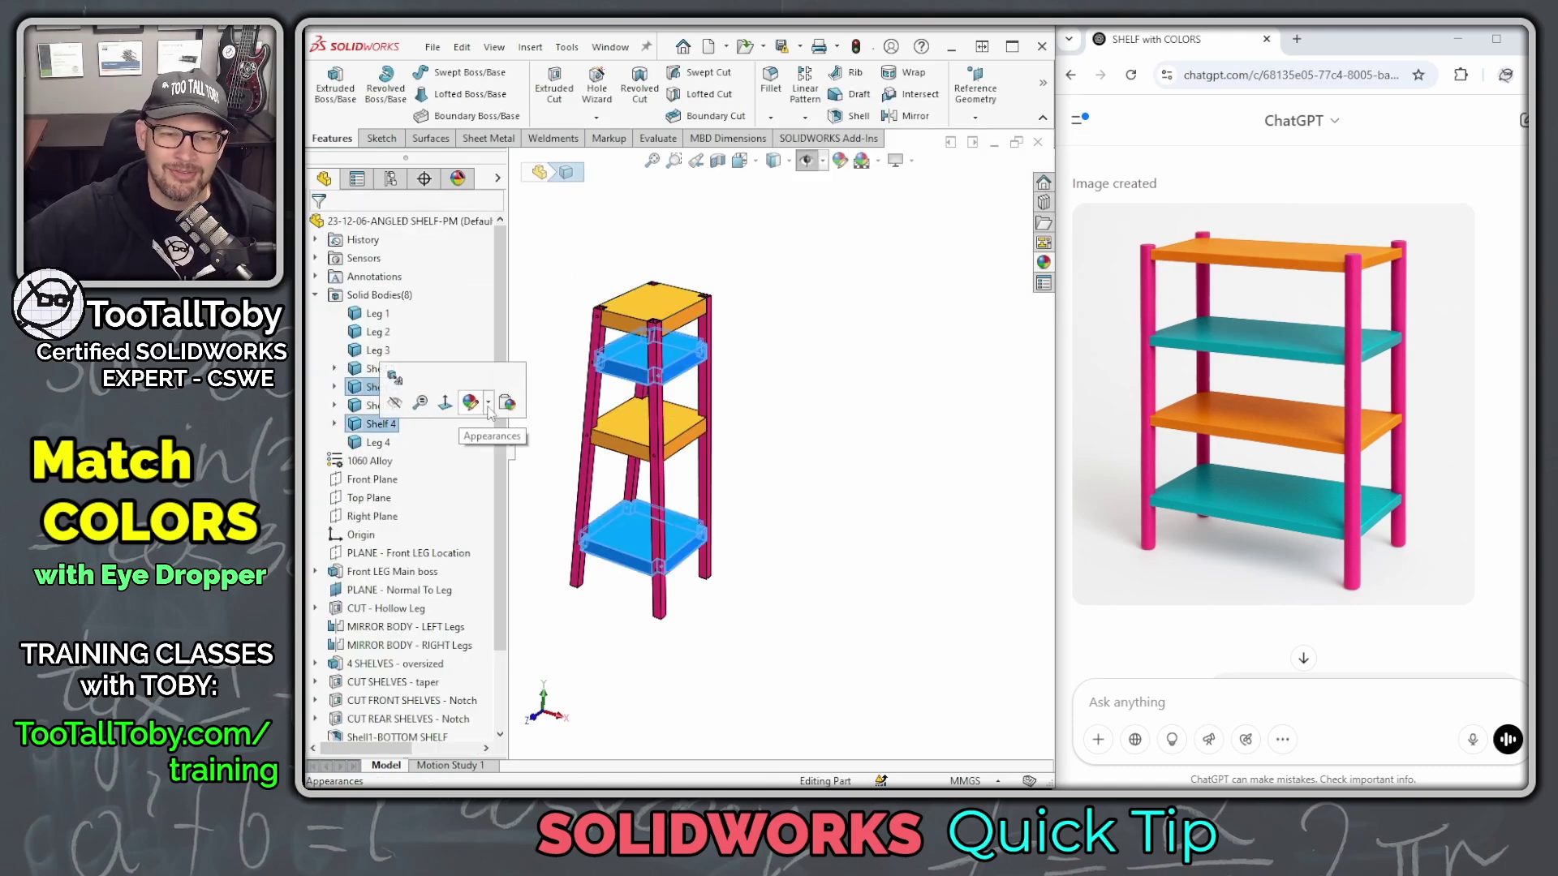
click(471, 403)
click(491, 443)
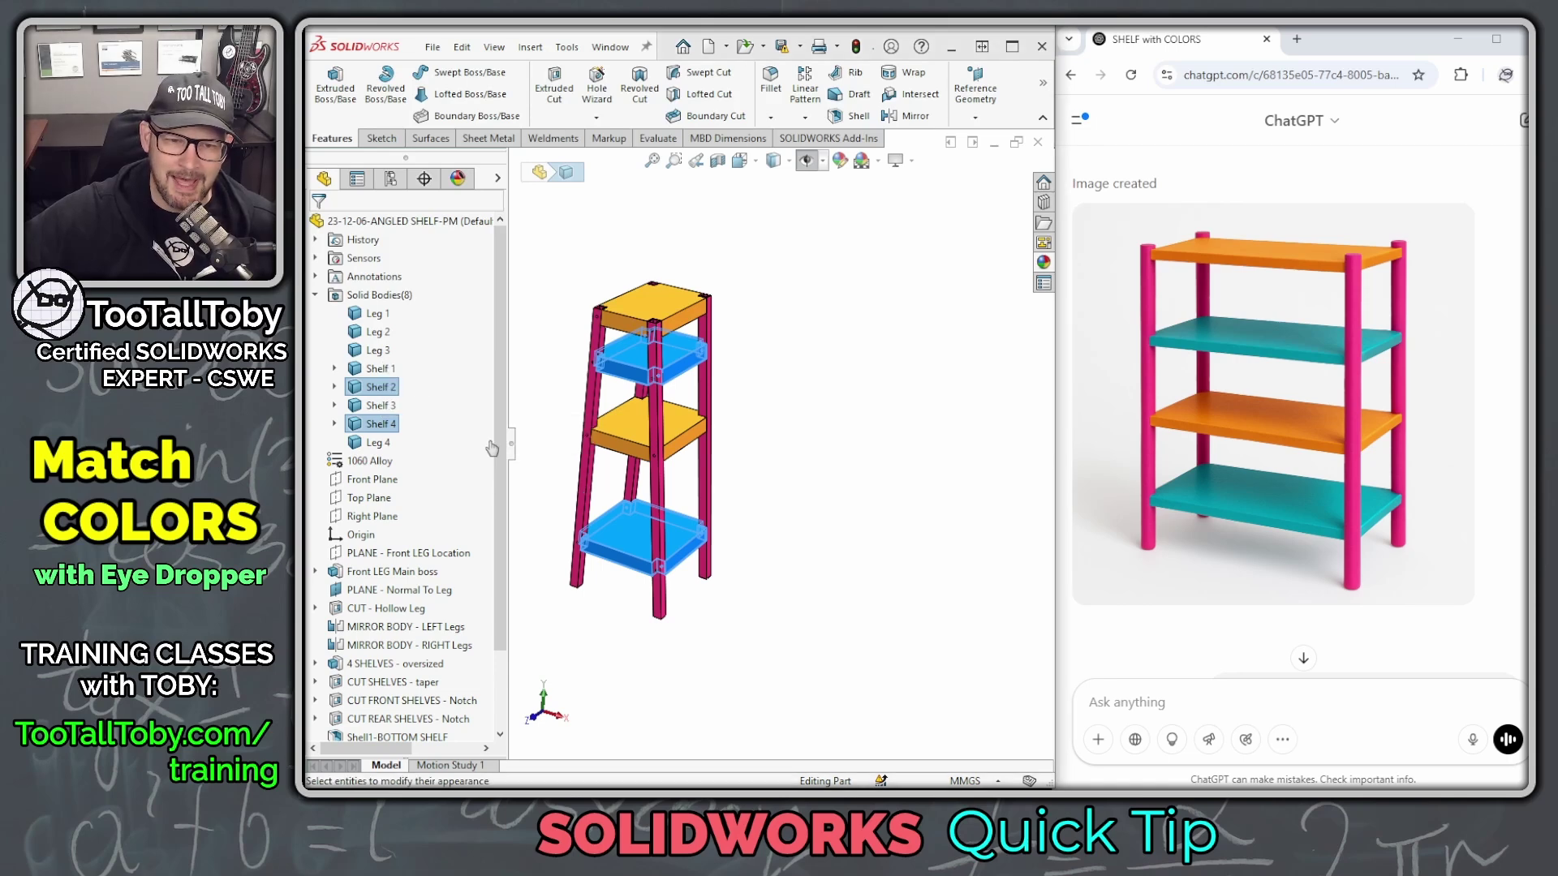
click(322, 497)
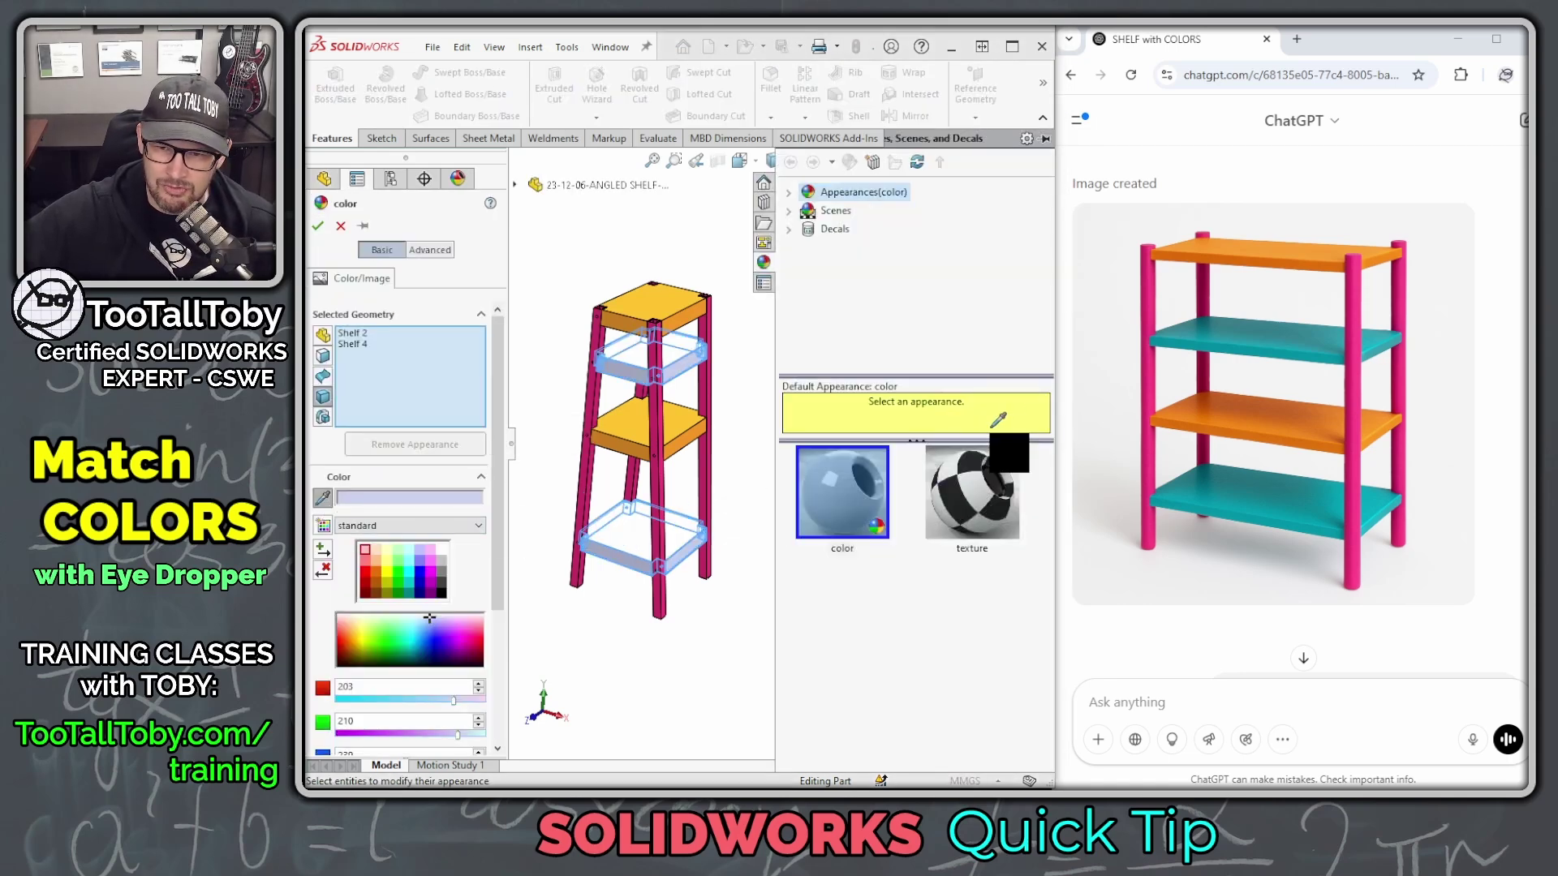
click(1381, 341)
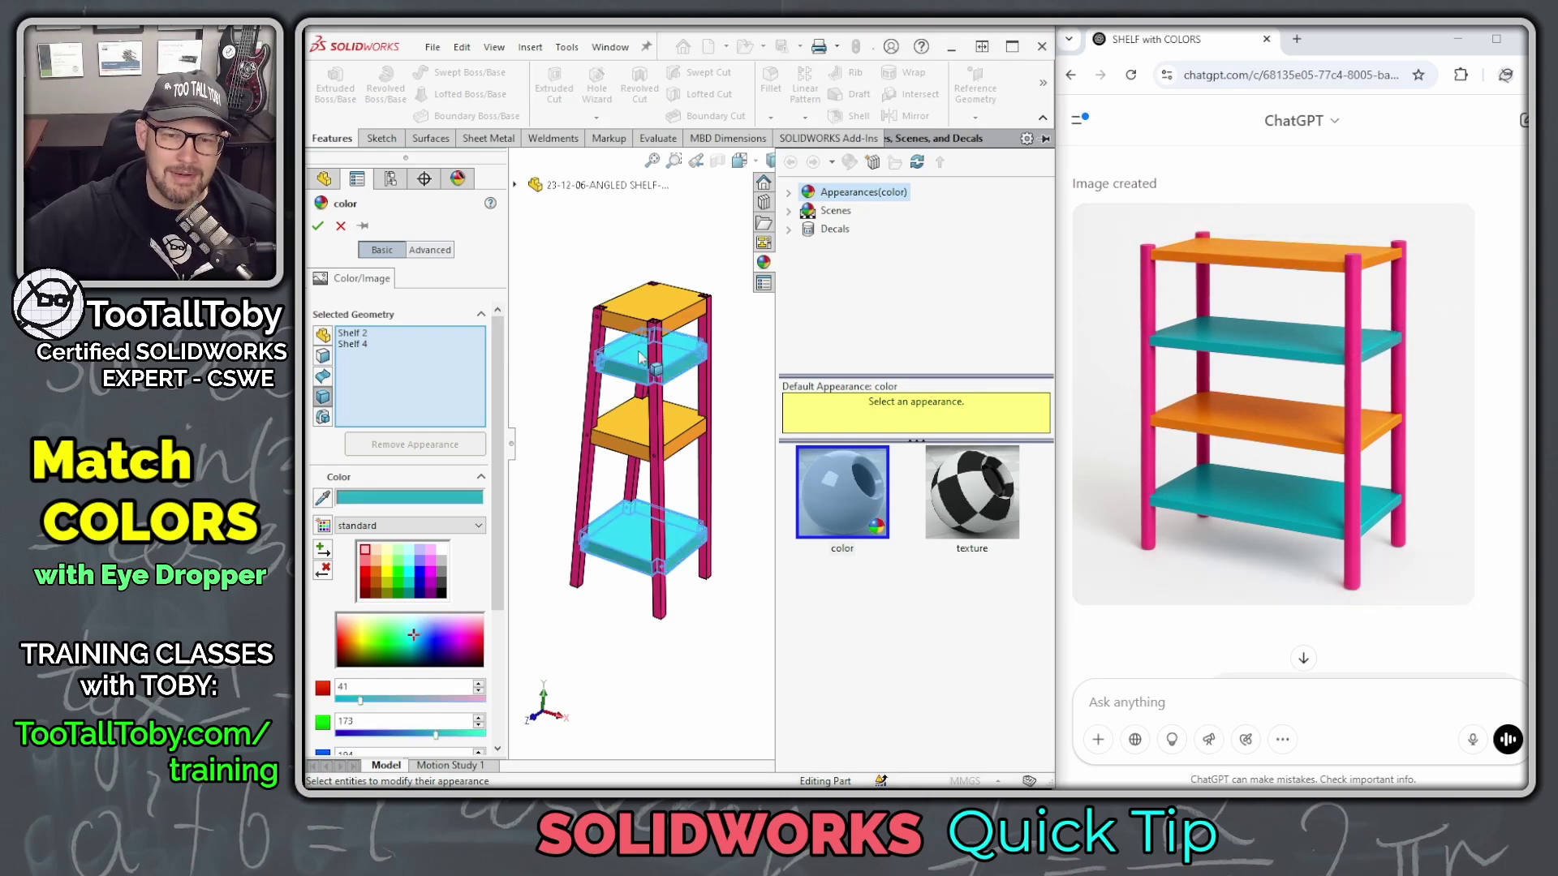
click(317, 226)
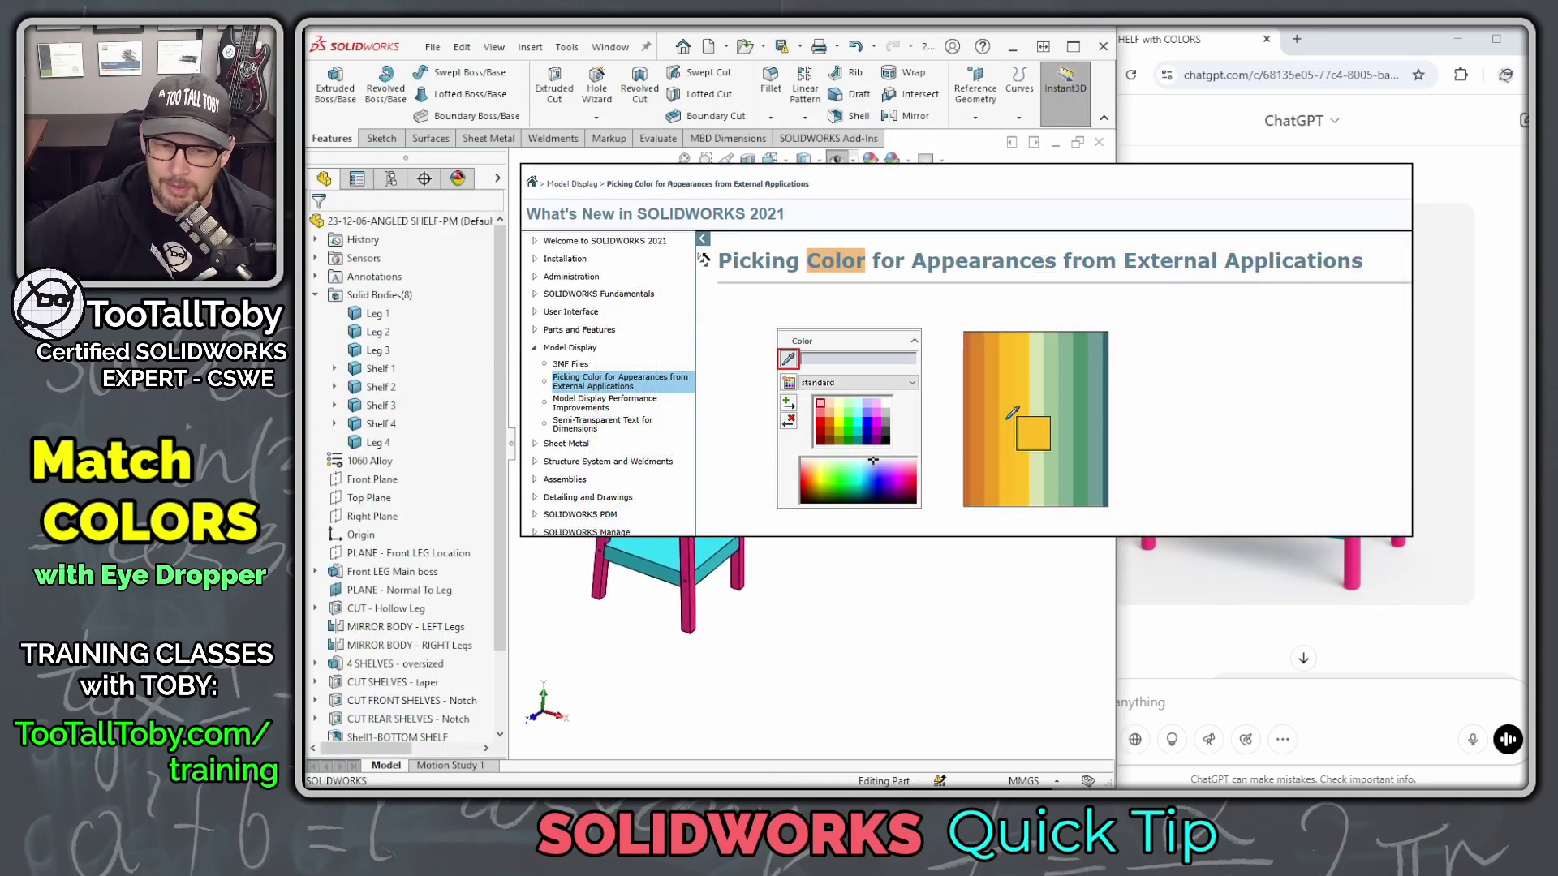
Stretch SOLIDWORKS across the full screen and pan the finished shelf to the right.
drag(1116, 491, 1528, 491)
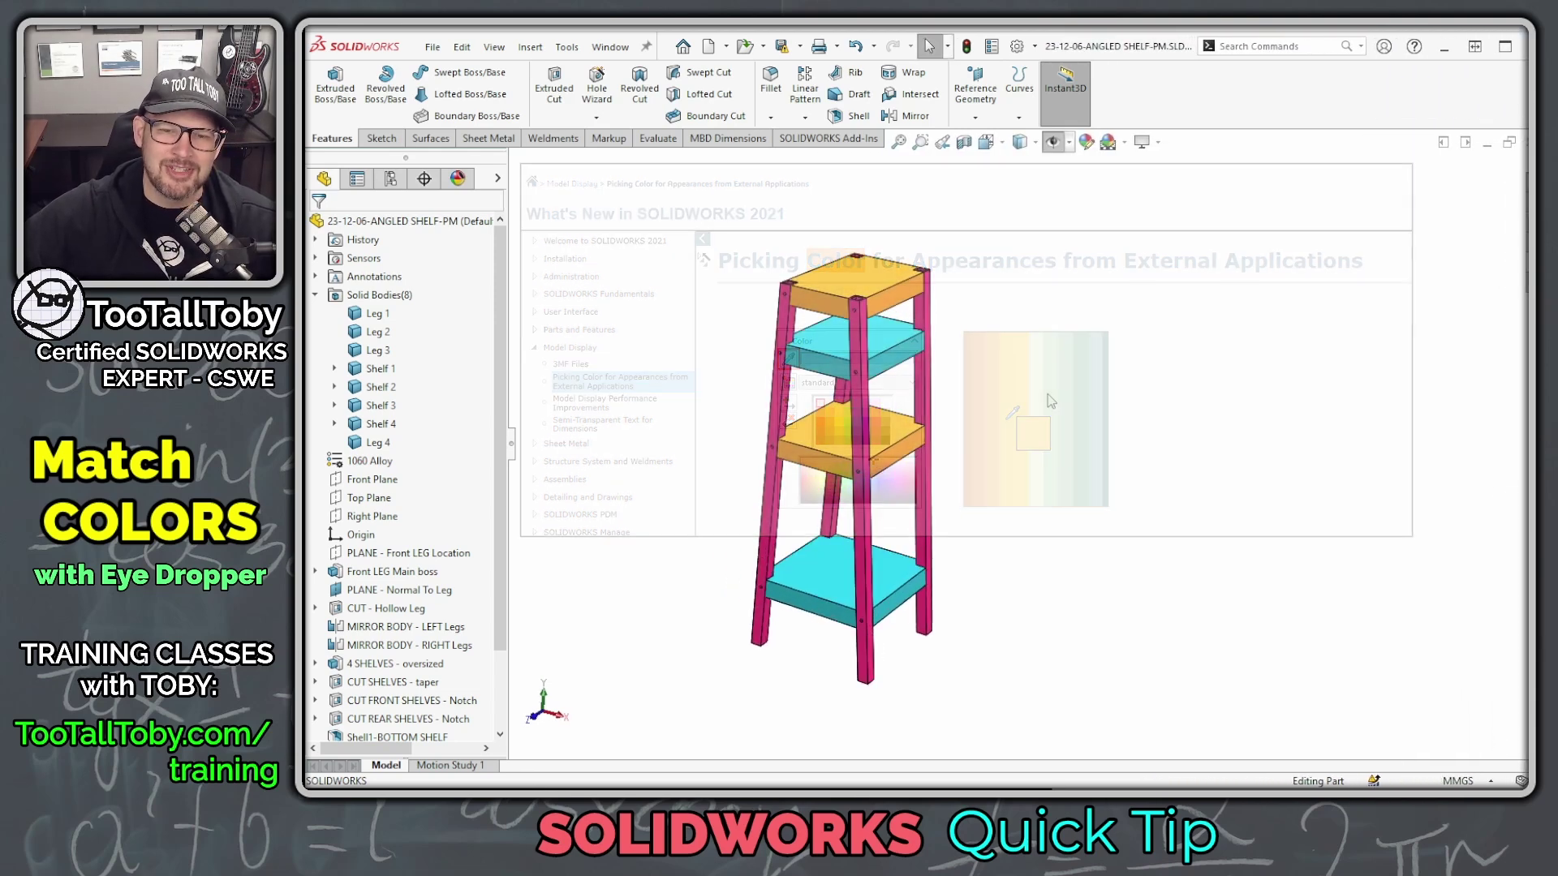
ctrl+middle_drag(1047, 511, 1330, 512)
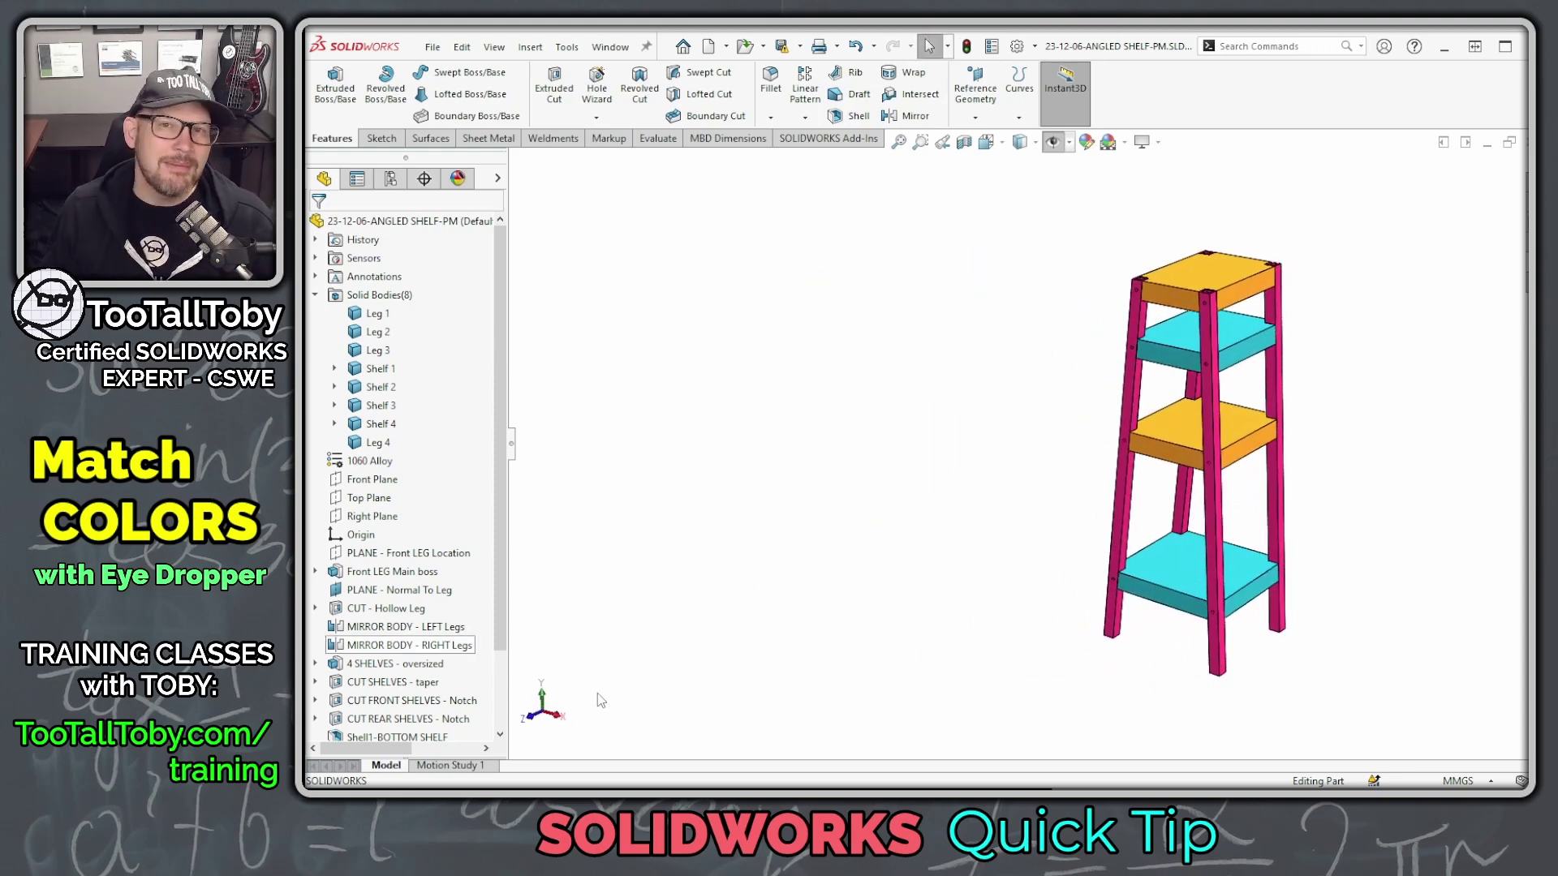